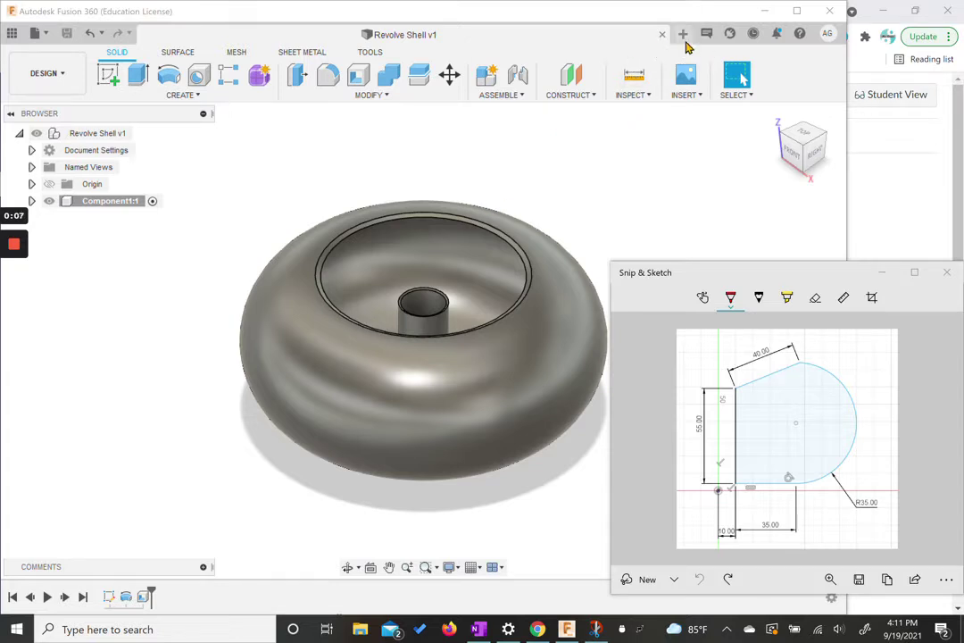
- Start a new blank untitled design beside the Revolve Shell design
left_click(683, 36)
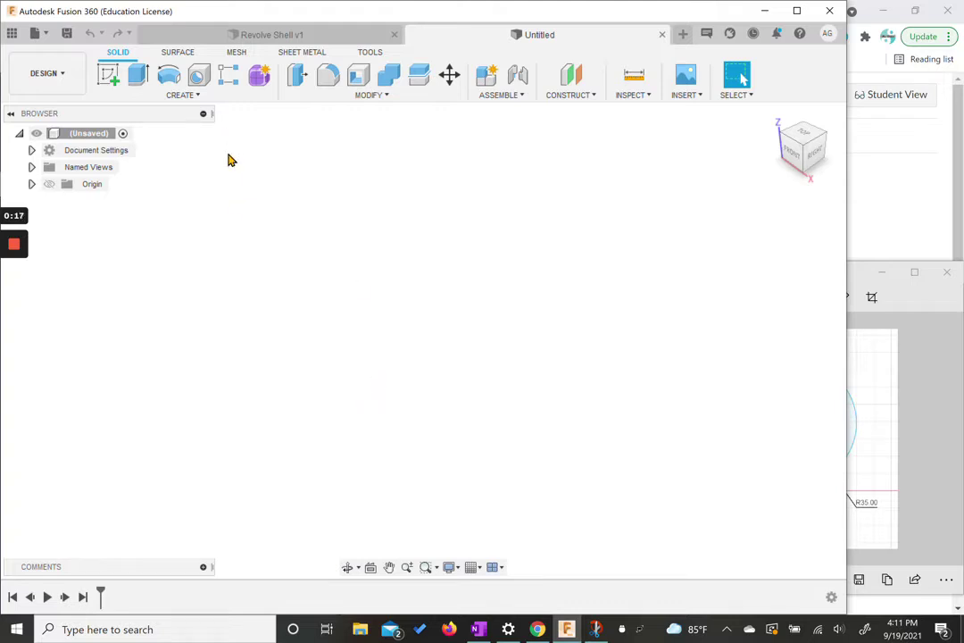
left_click(193, 96)
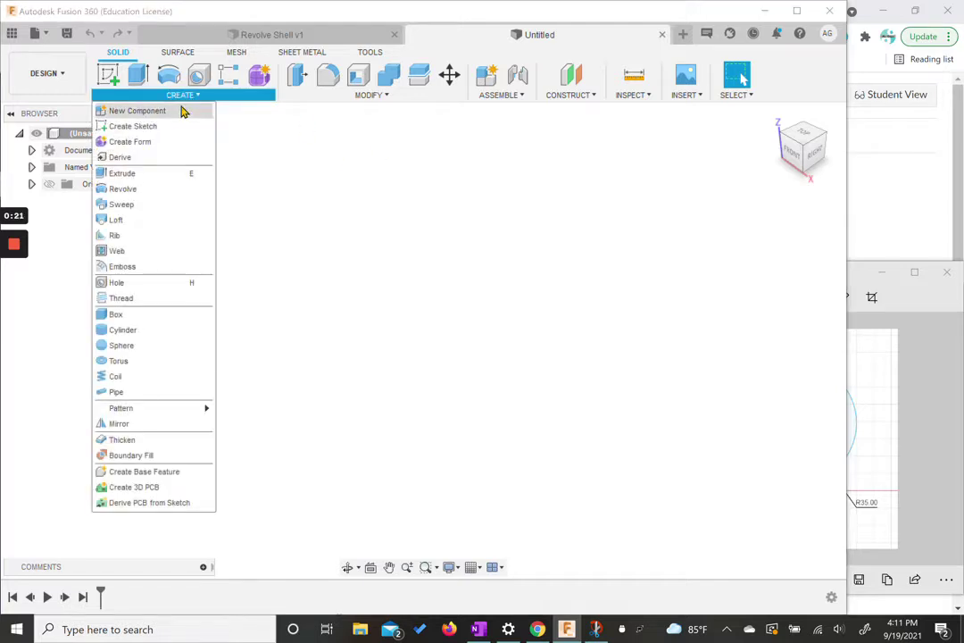
- Create a new component named 'Revolve Shell' and make it the active component
left_click(179, 112)
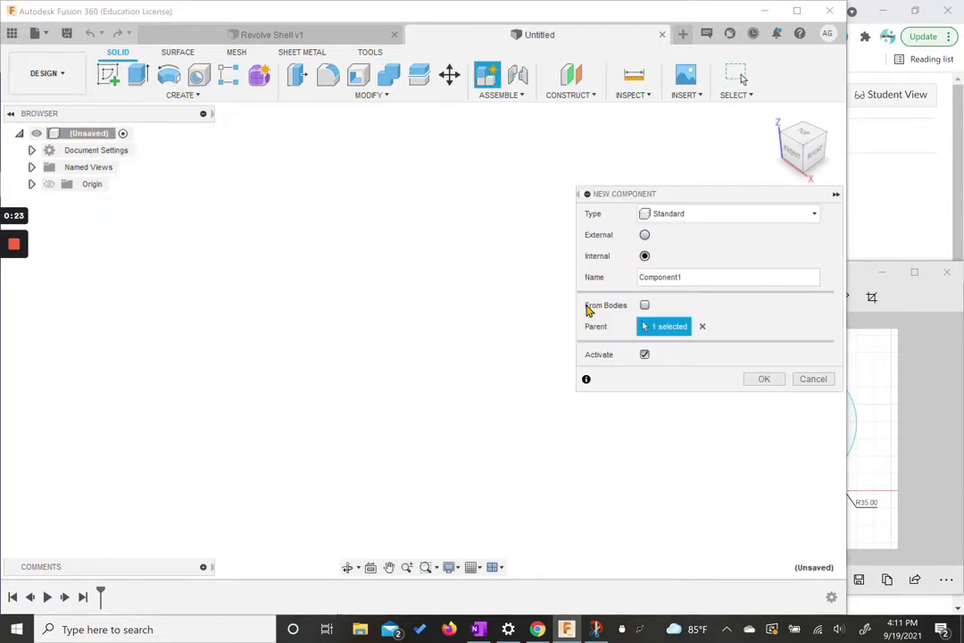
left_click_drag(682, 277, 631, 281)
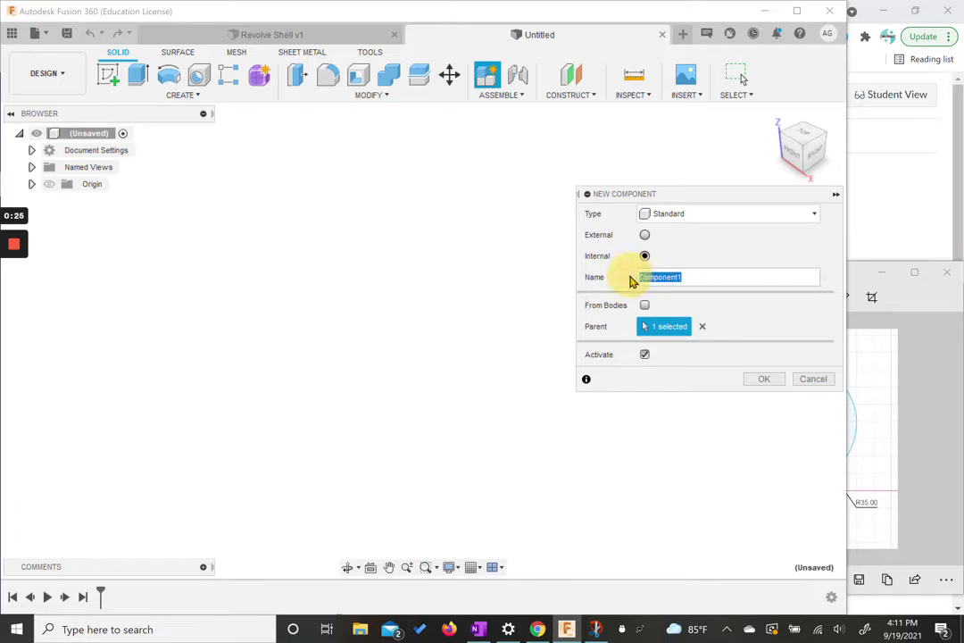
type("Revolve Shell")
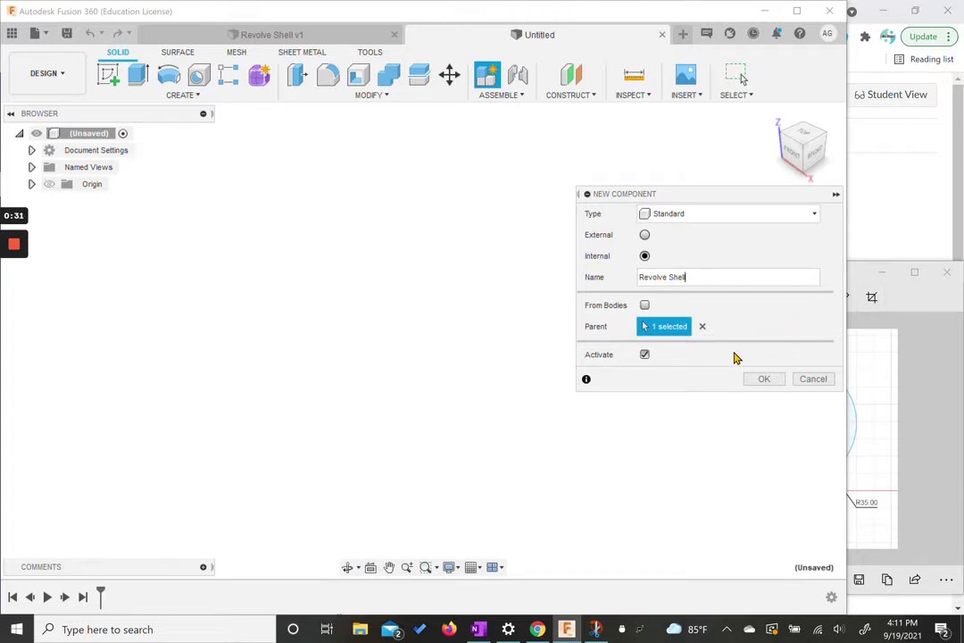
left_click(758, 382)
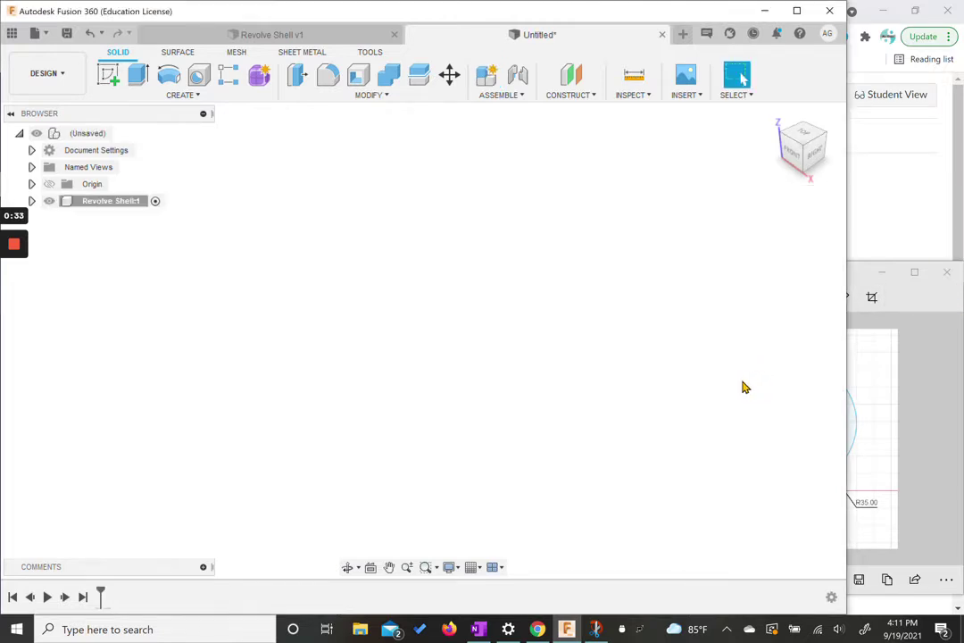
left_click(155, 201)
- Start a sketch on the right origin plane and view the reference profile screenshot
left_click(108, 77)
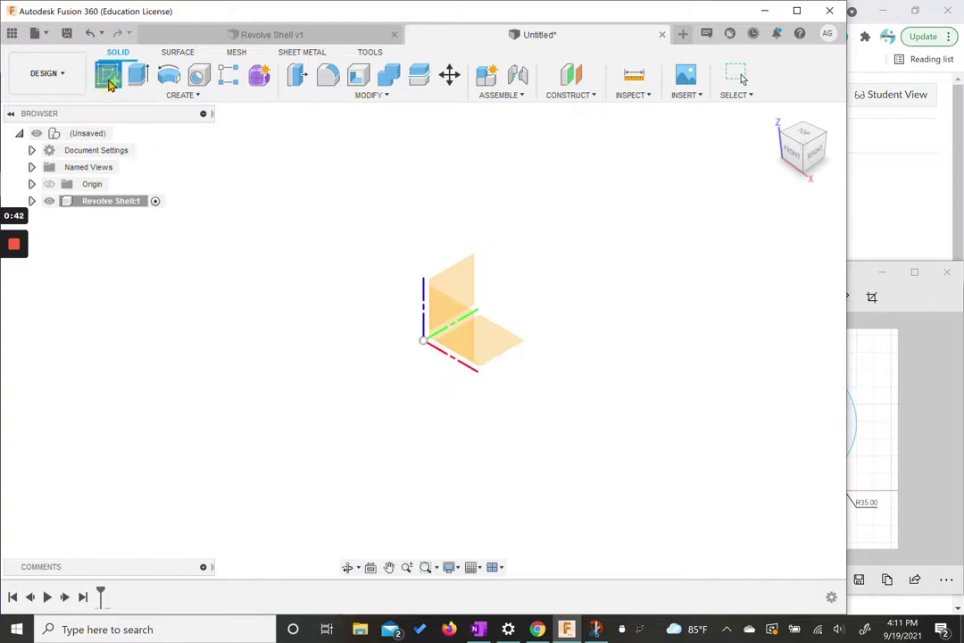
left_click(456, 291)
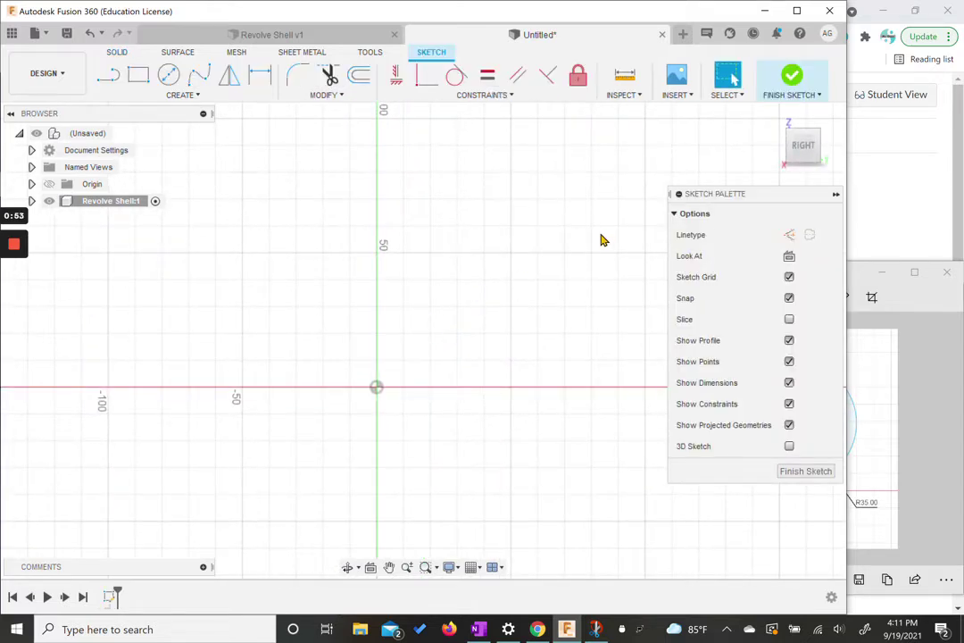
left_click(864, 278)
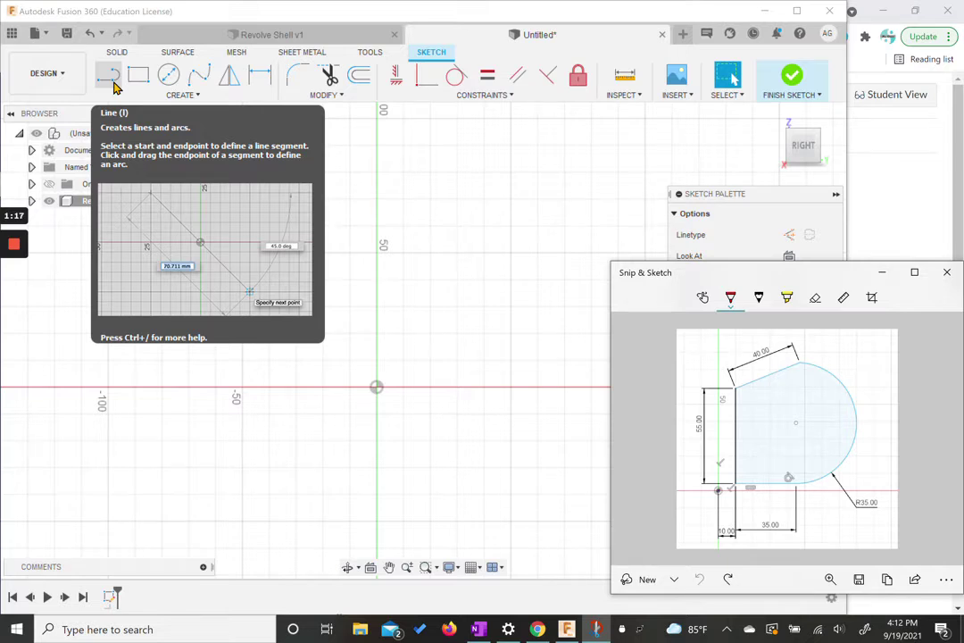
left_click(111, 78)
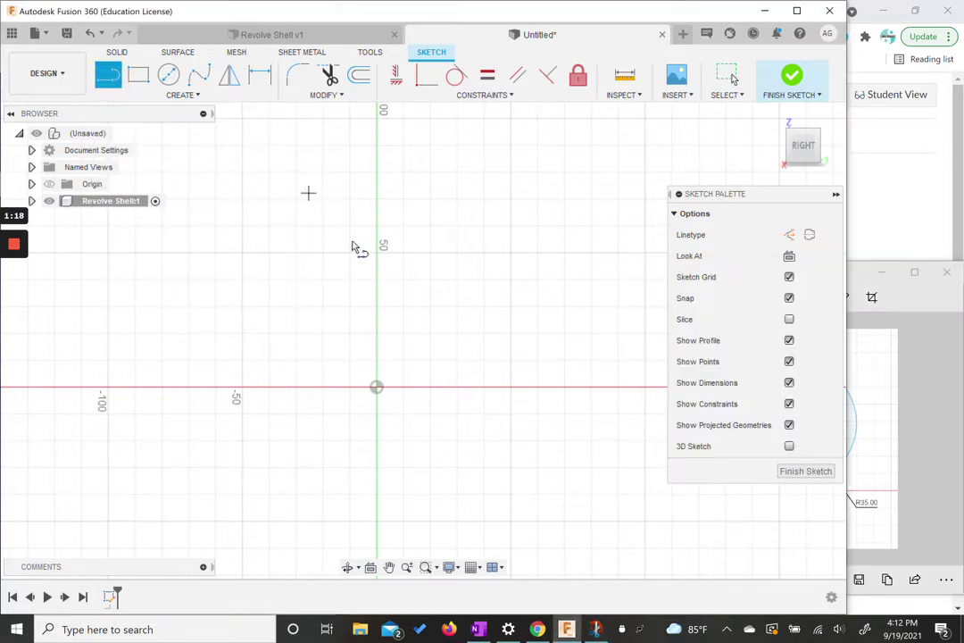
- Draw a 35 mm base line for the profile
left_click(419, 356)
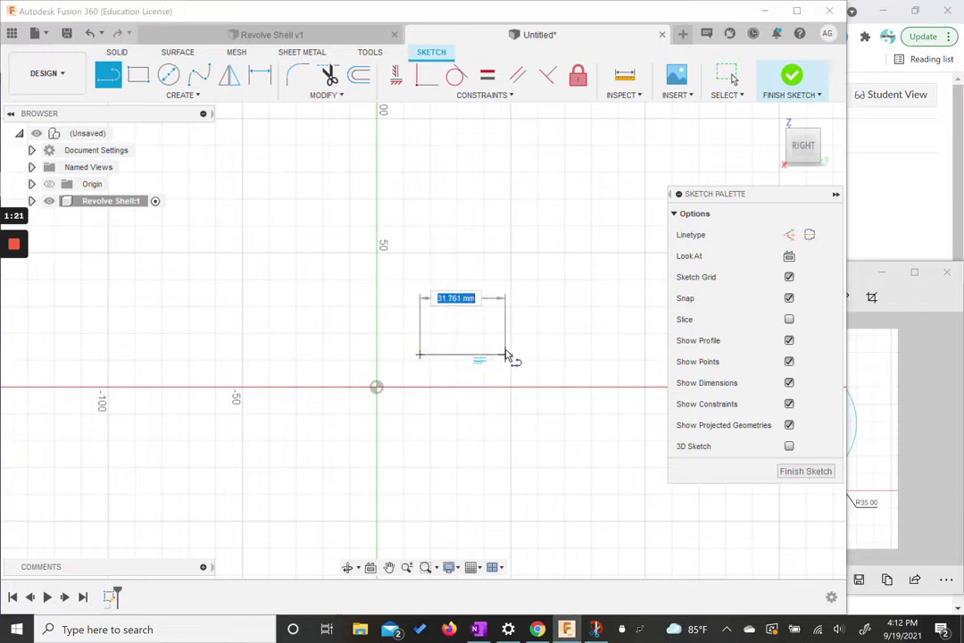
type("35")
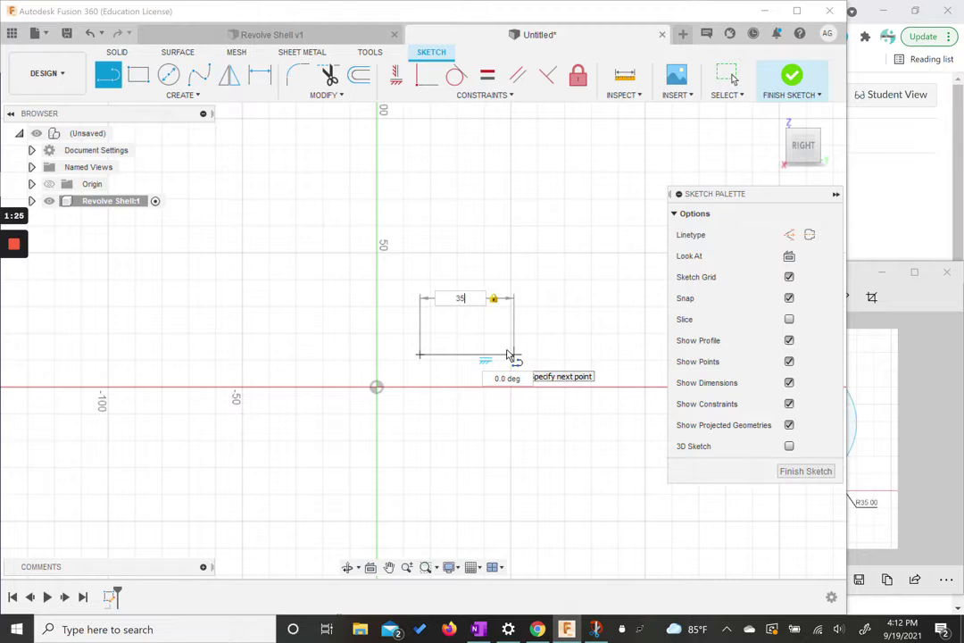
key("Return")
left_click(107, 75)
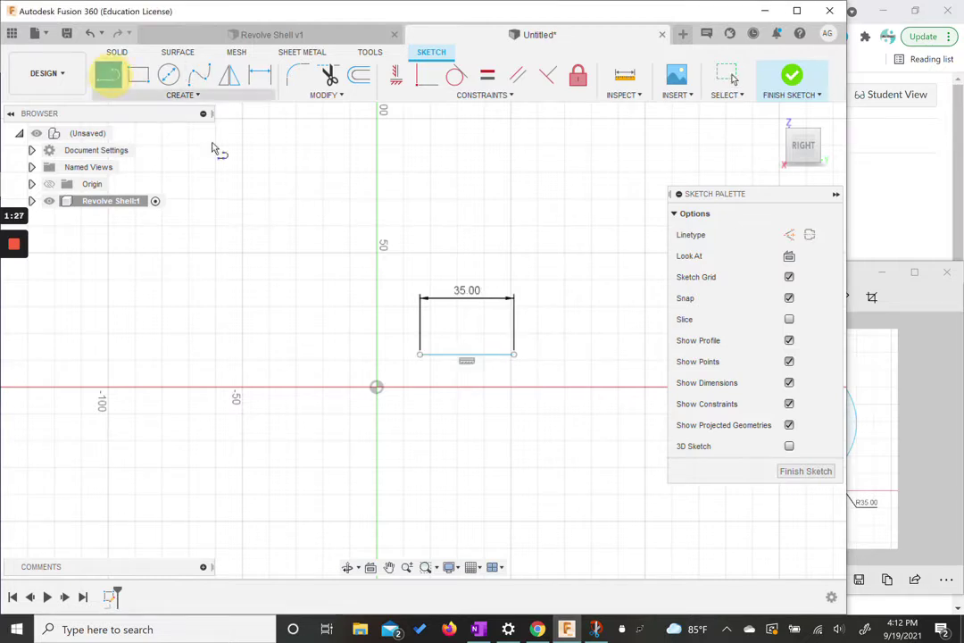
- Close the profile with a tangent arc, a slanted top line and a vertical left side
left_click(514, 357)
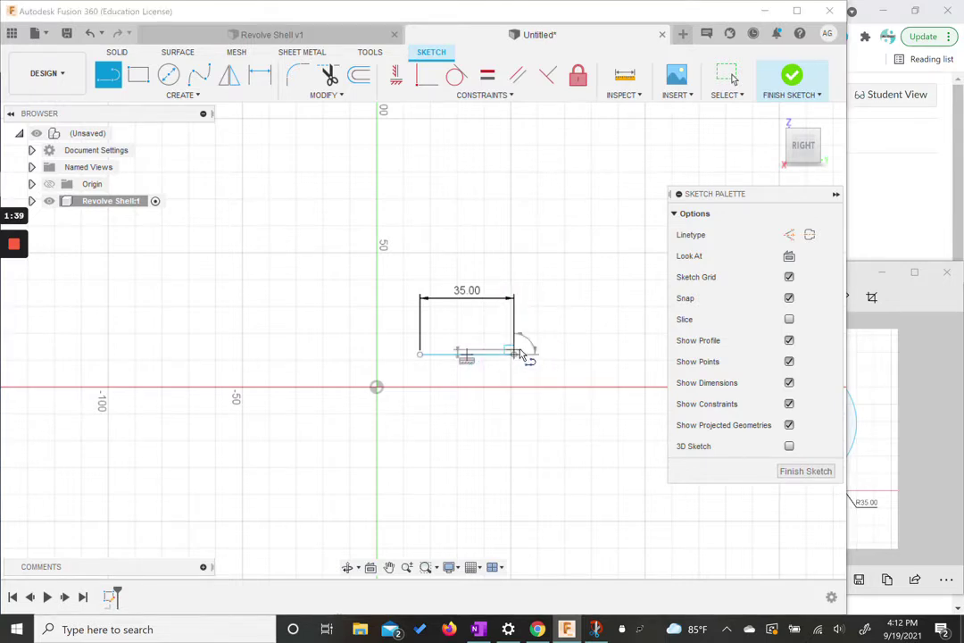
left_click_drag(516, 355, 515, 170)
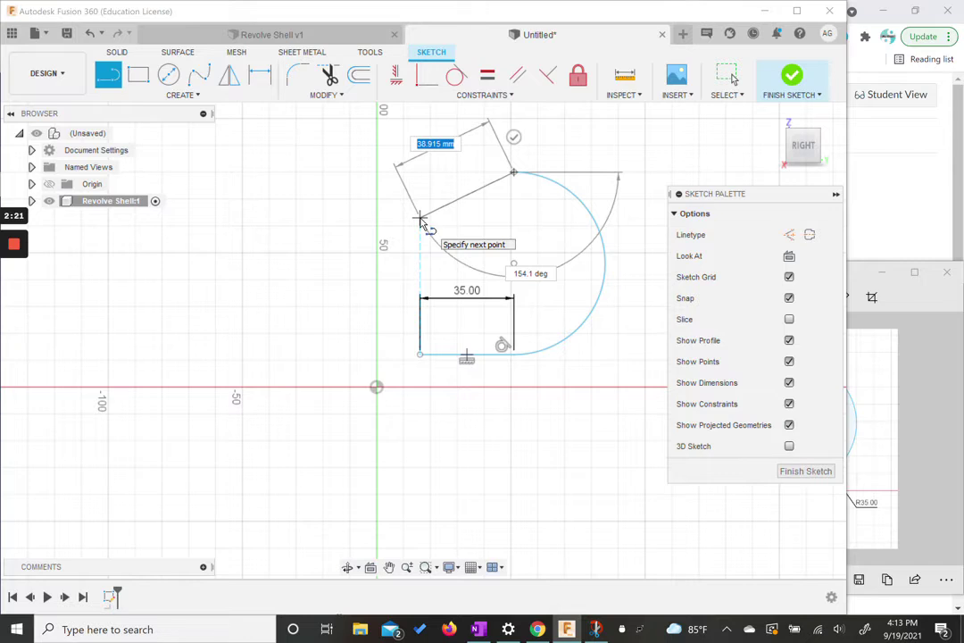
left_click(421, 219)
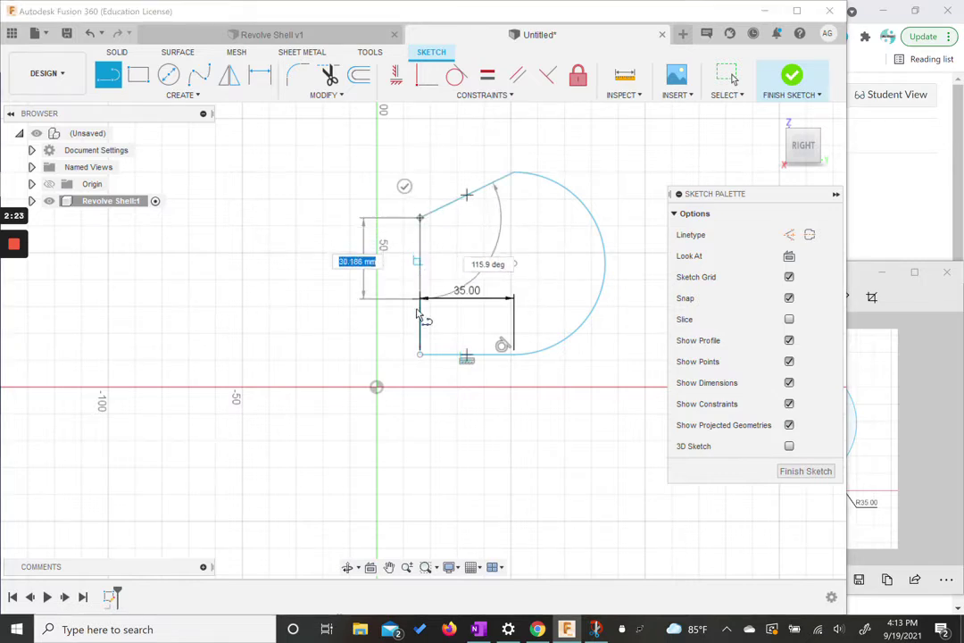
left_click(420, 354)
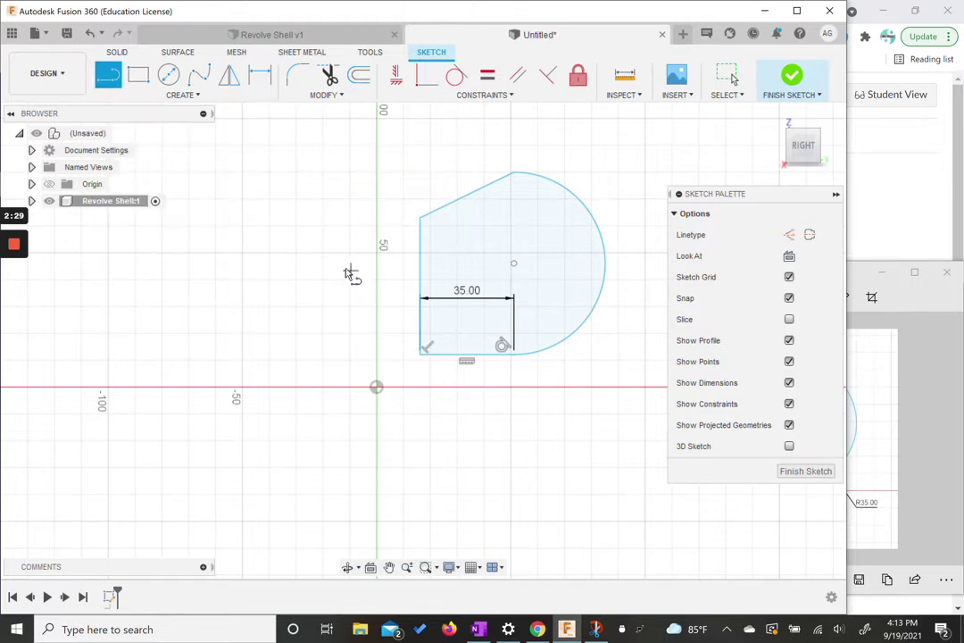
key("Escape")
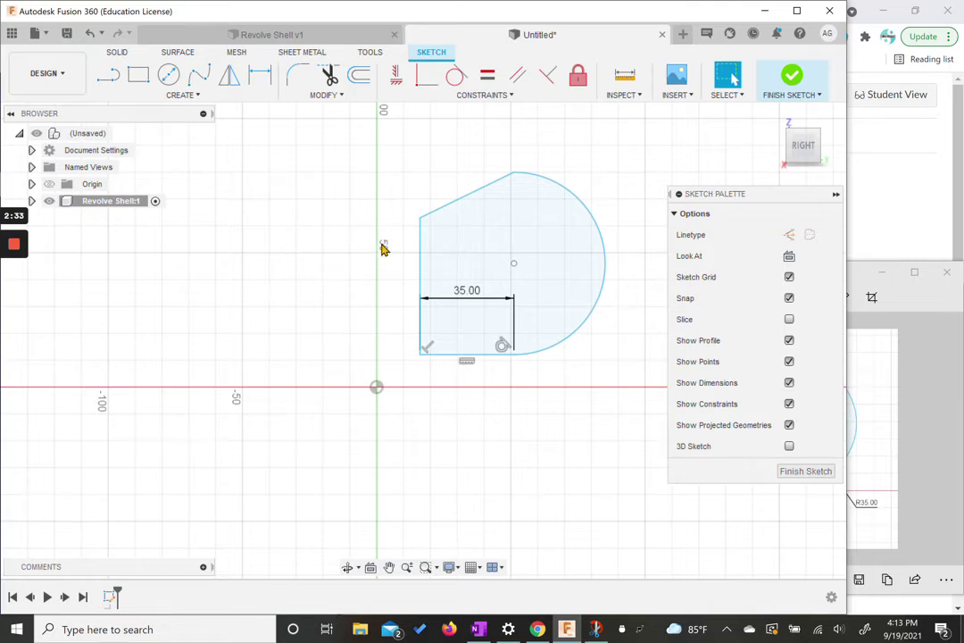
- Move the 35.00 base dimension below the profile and recheck the reference drawing
left_click(437, 147)
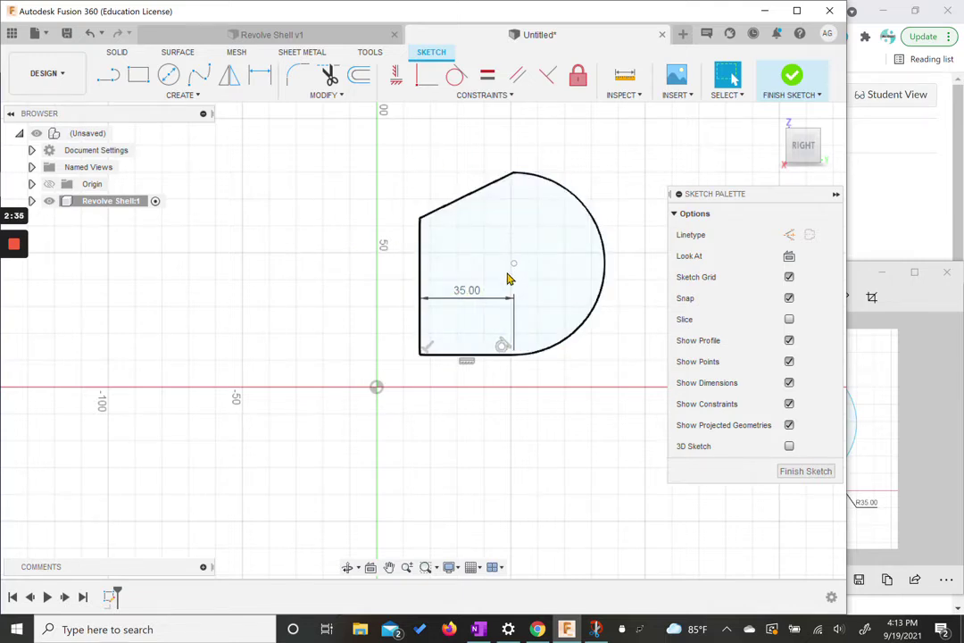
left_click(479, 296)
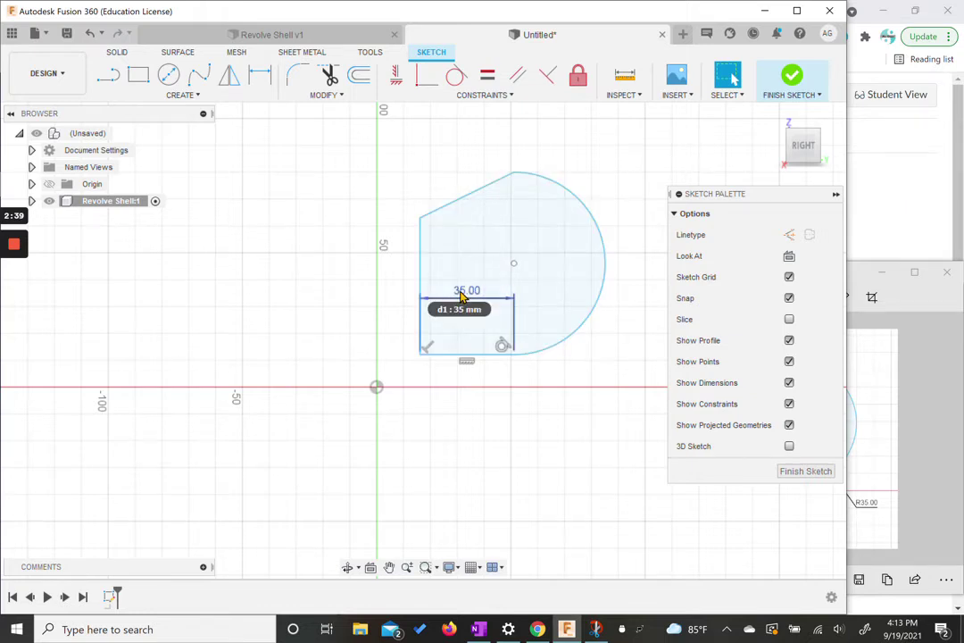
left_click_drag(458, 297, 469, 386)
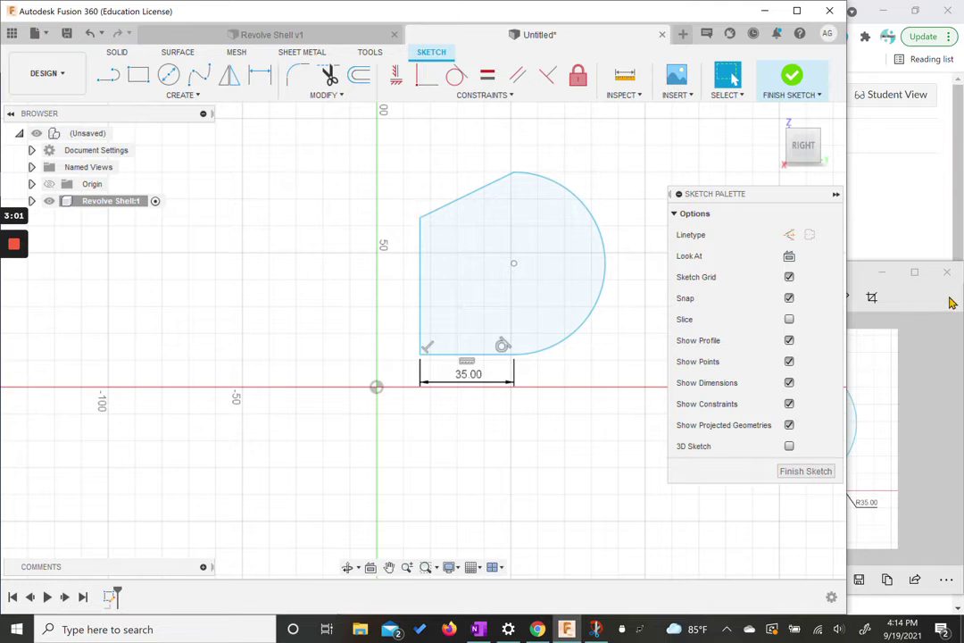
left_click_drag(852, 278, 860, 273)
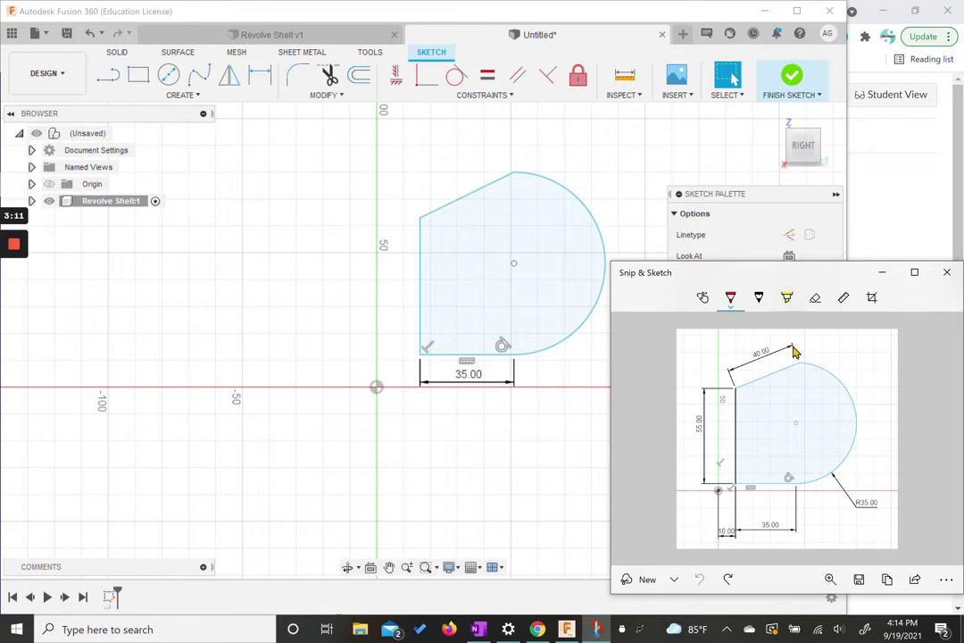
- Dimension the profile's arc with a 35 mm radius
left_click(263, 85)
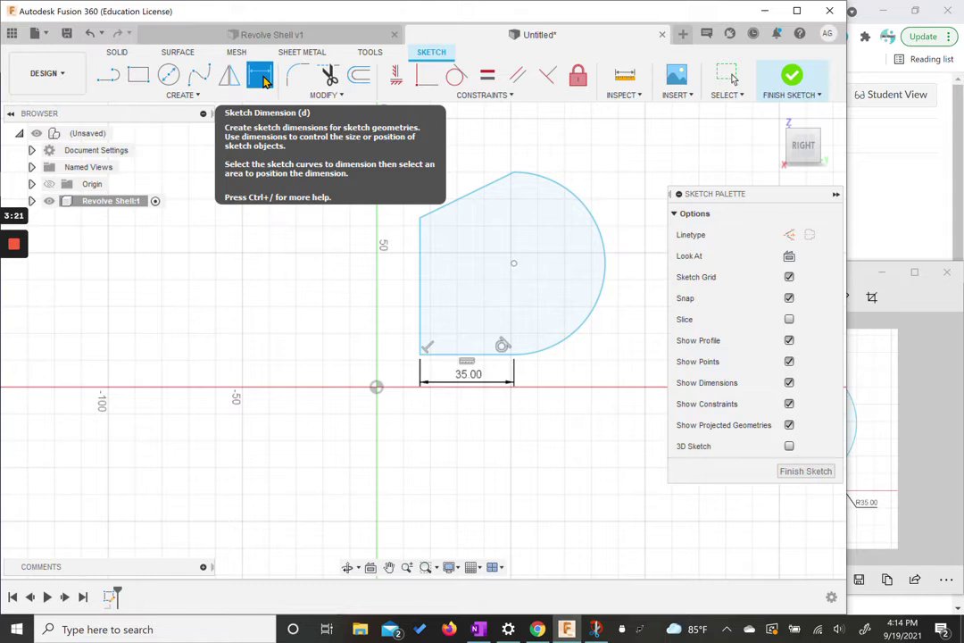
left_click(185, 95)
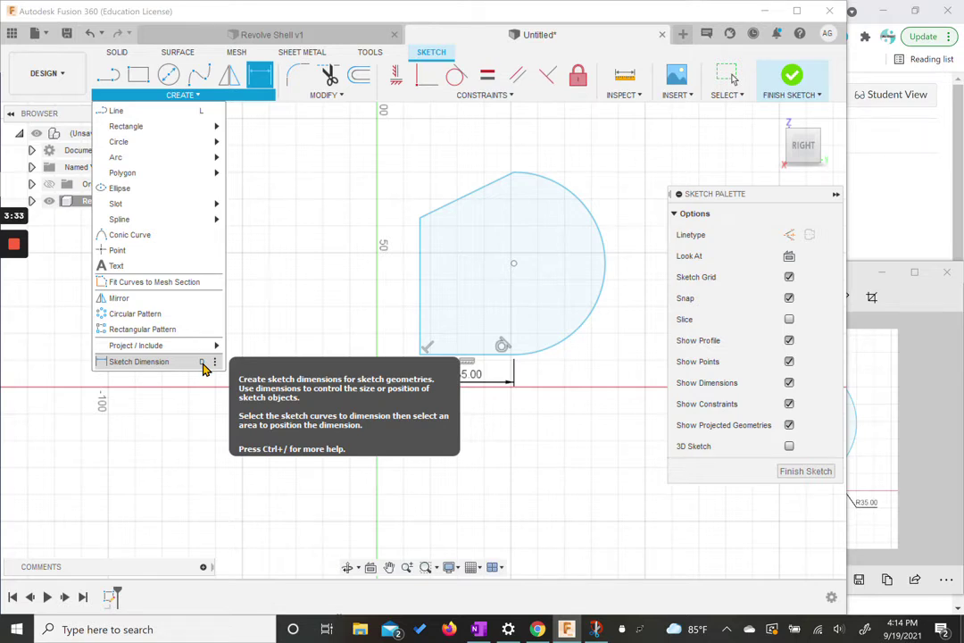
left_click(260, 75)
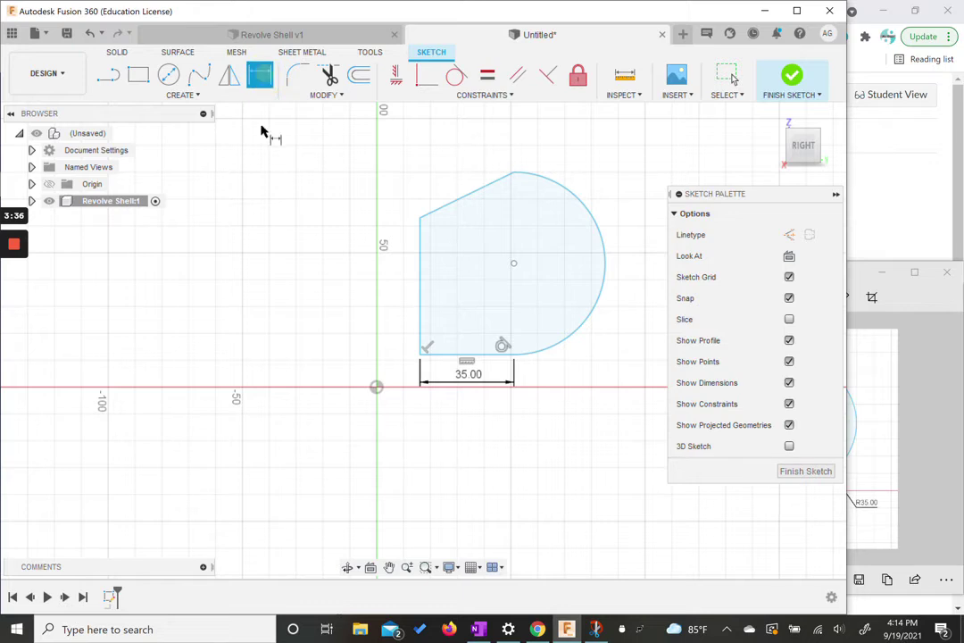
left_click(606, 225)
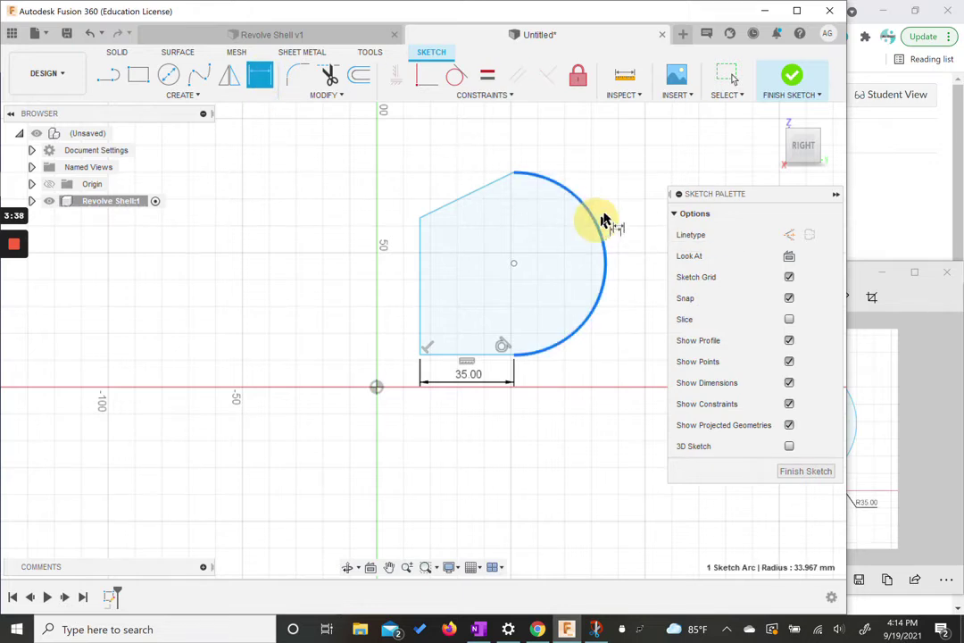
left_click(620, 166)
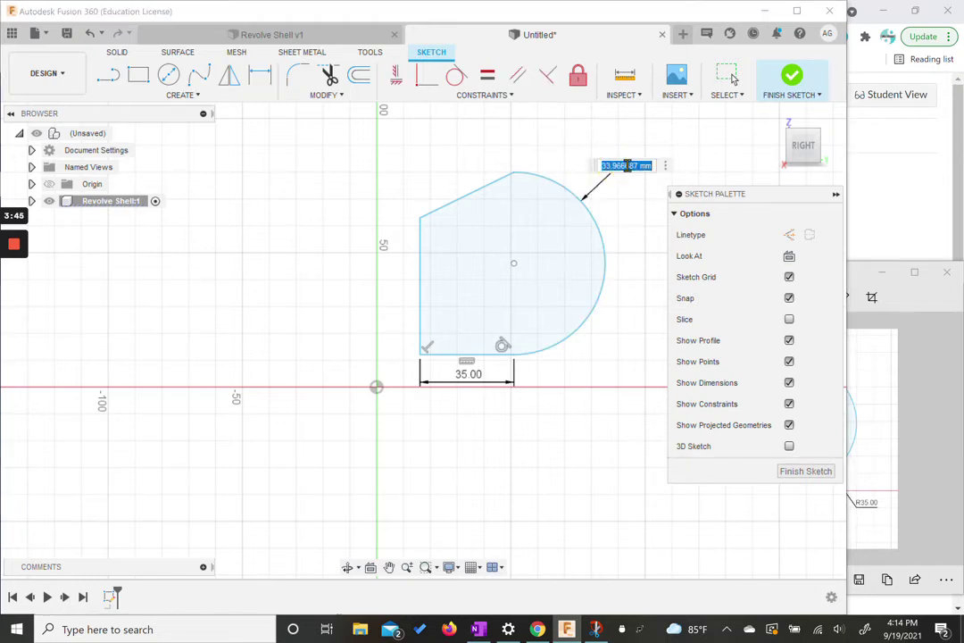
type("35")
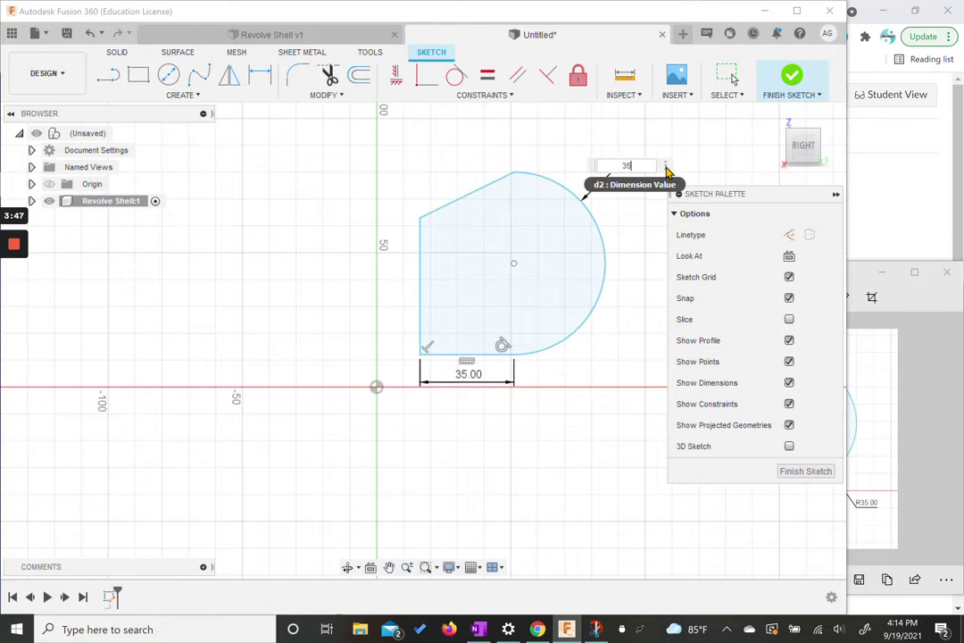
key("Return")
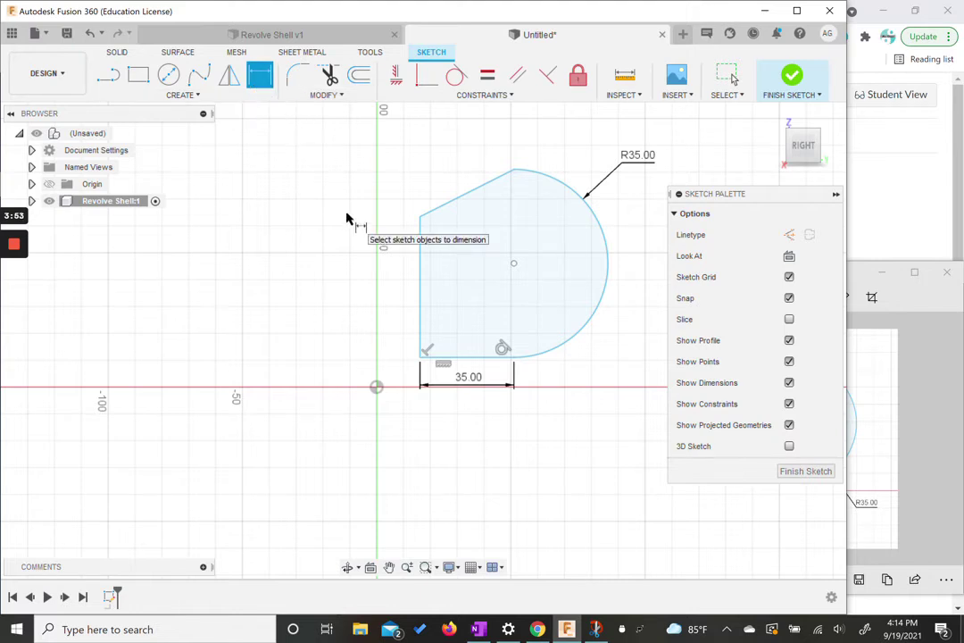
- Place a length dimension on the slanted top edge, checking it against the reference drawing
left_click(473, 191)
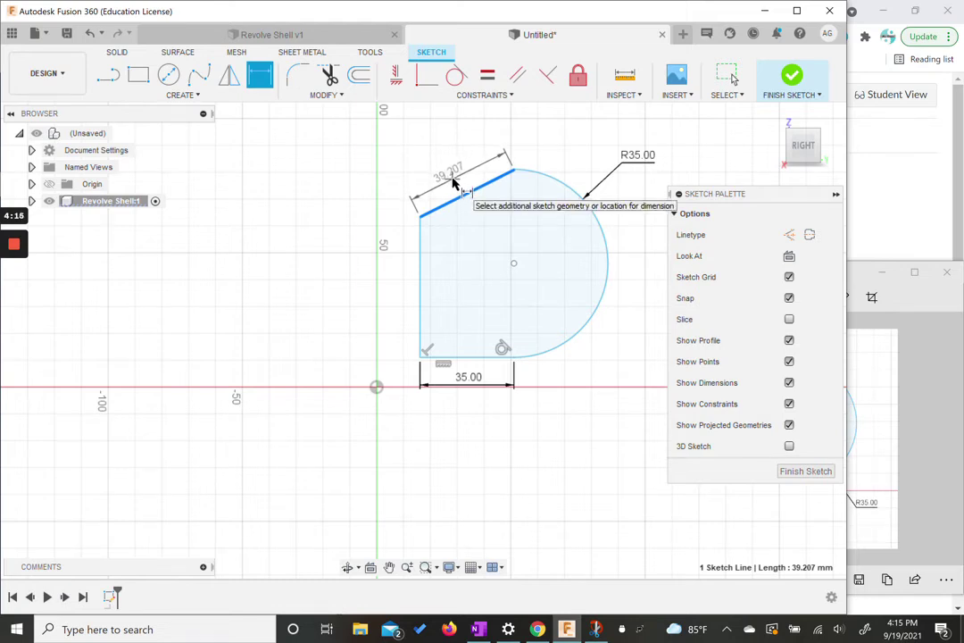
left_click(453, 183)
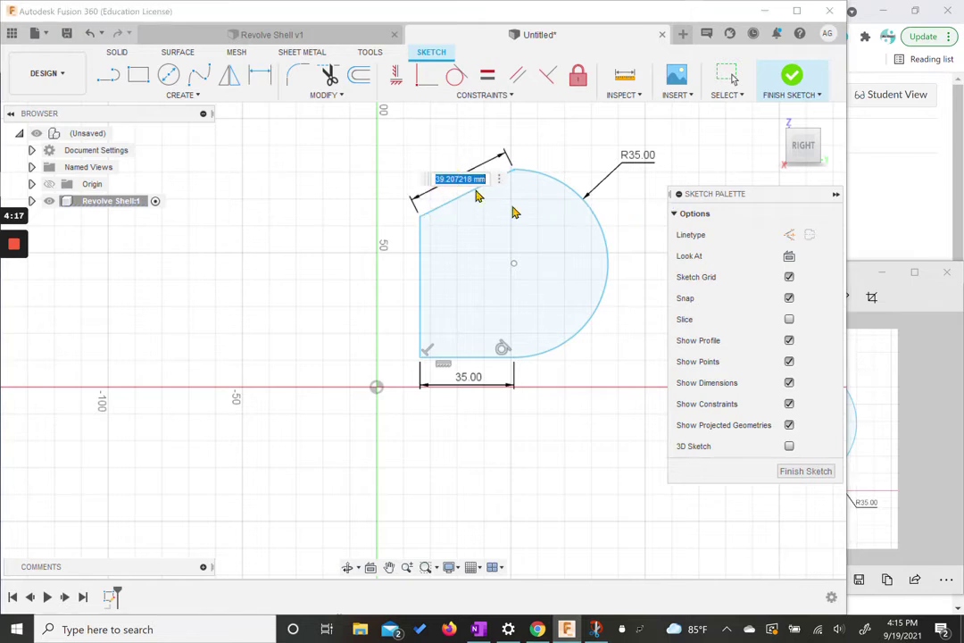
left_click(861, 275)
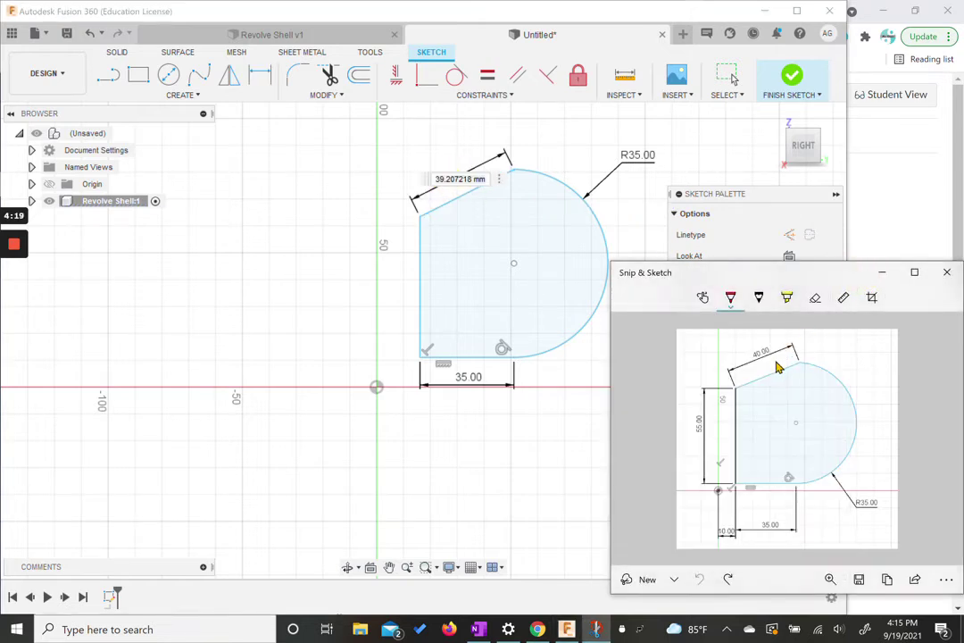
left_click(468, 181)
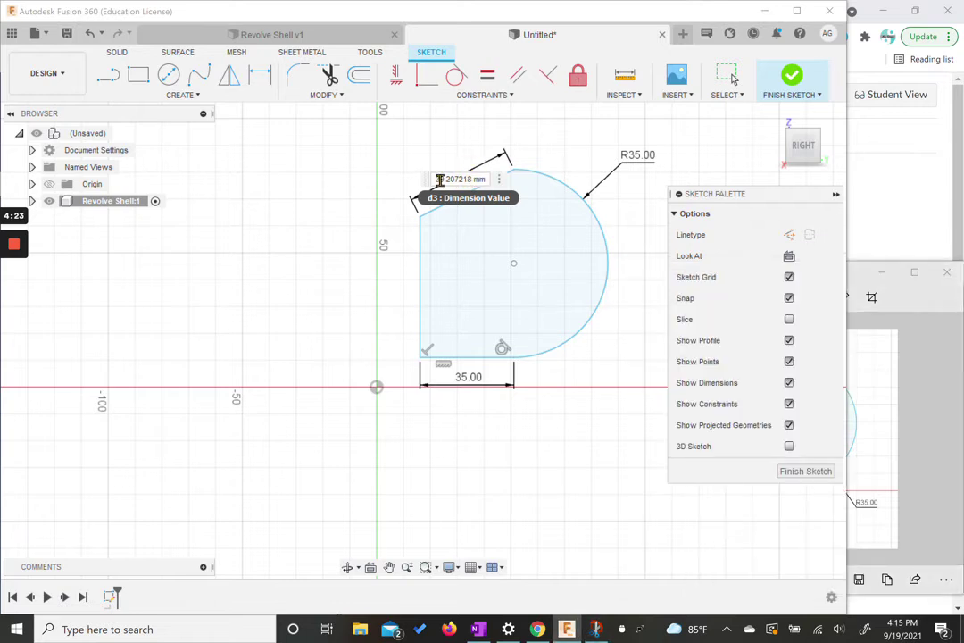
double_click(439, 179)
- Set the slanted top edge length to 40 mm and compare with the reference drawing
type("40")
key("Return")
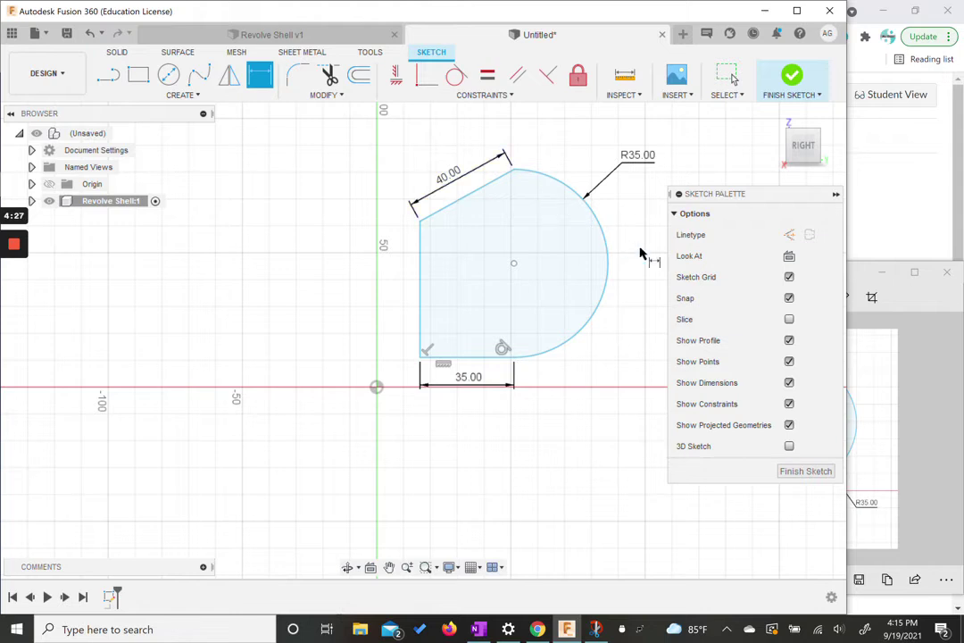
left_click(862, 277)
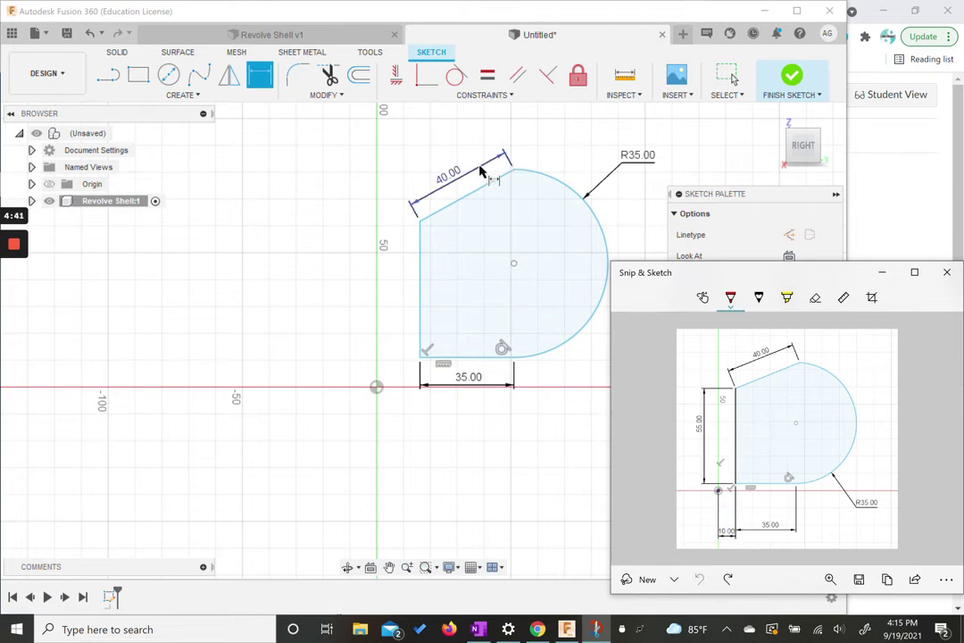
left_click(268, 175)
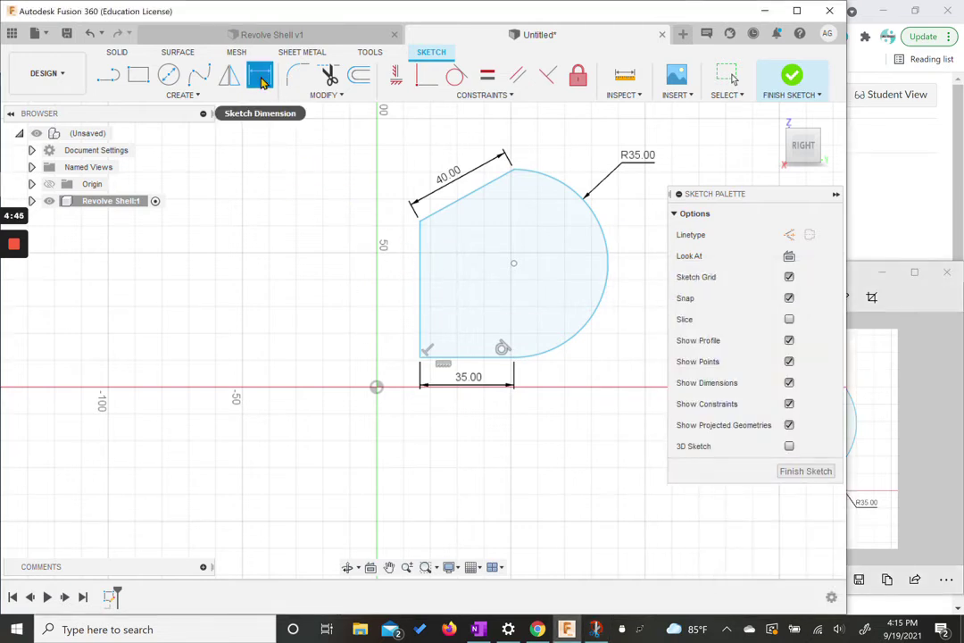
- Dimension the left vertical edge at 55 mm
left_click(421, 259)
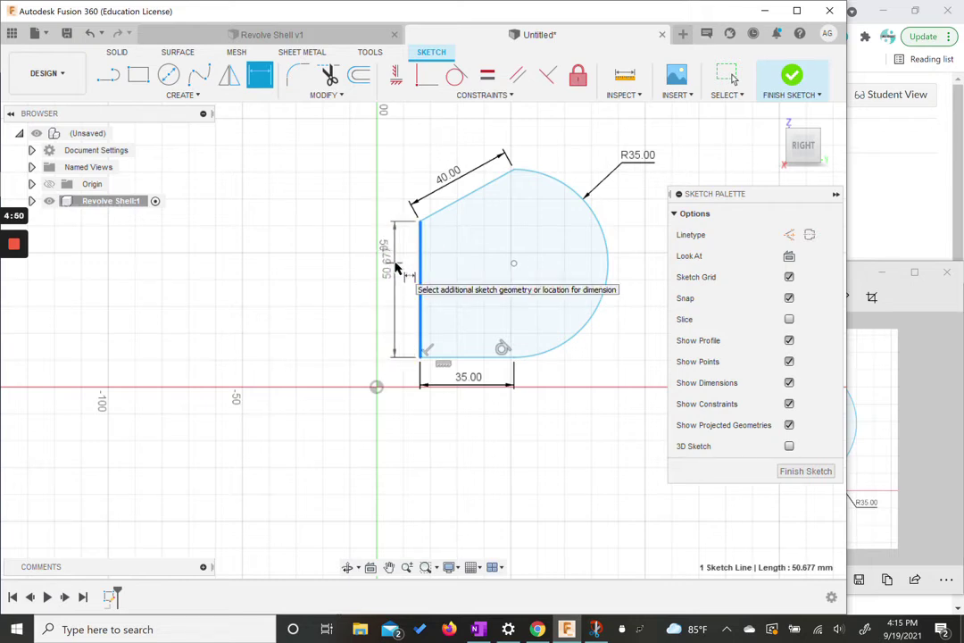
left_click(394, 270)
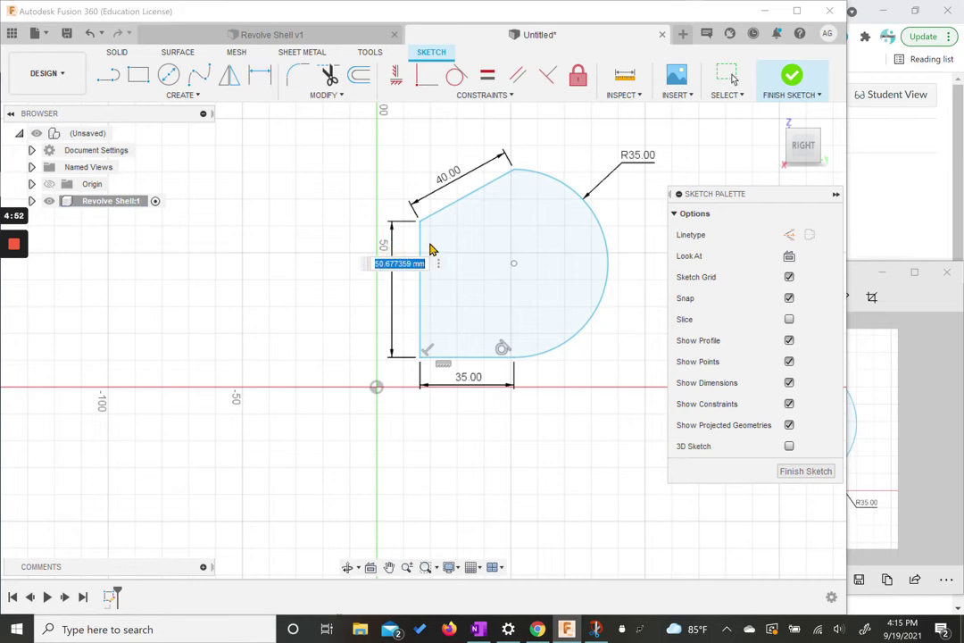
type("55")
key("Return")
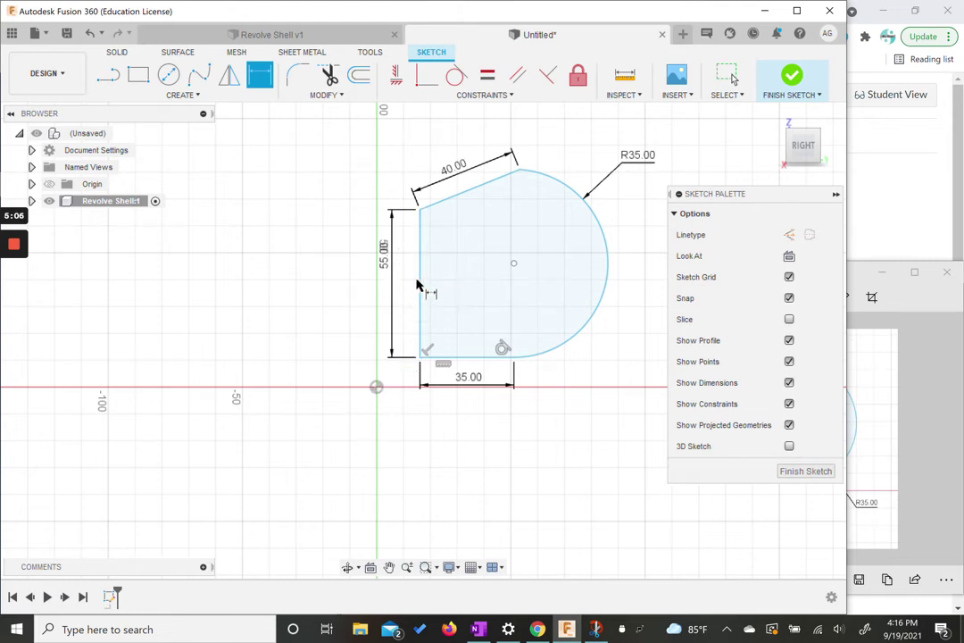
- Dimension the profile's left edge 10 mm from the origin
left_click(423, 281)
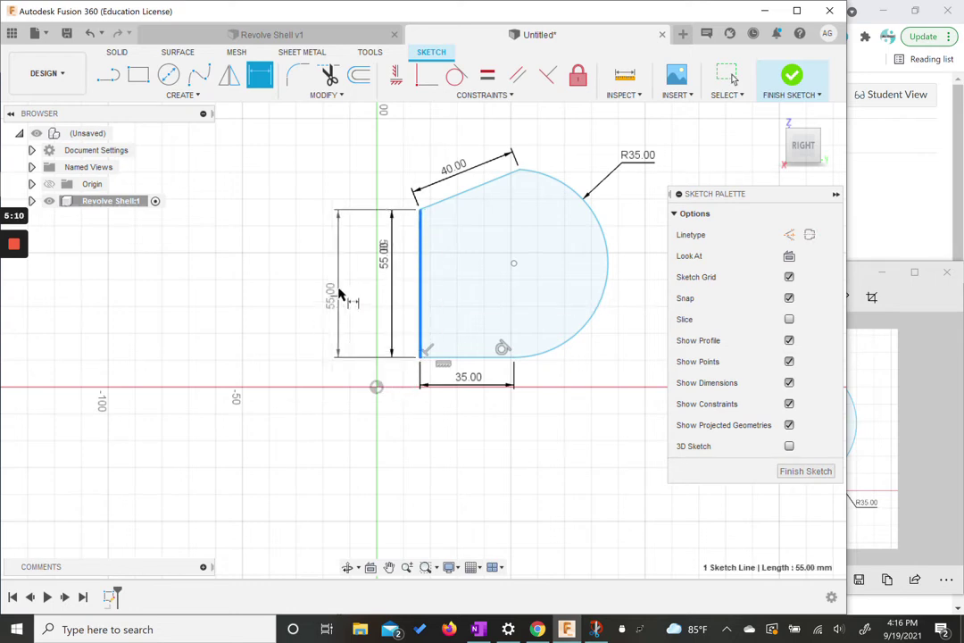
left_click(377, 387)
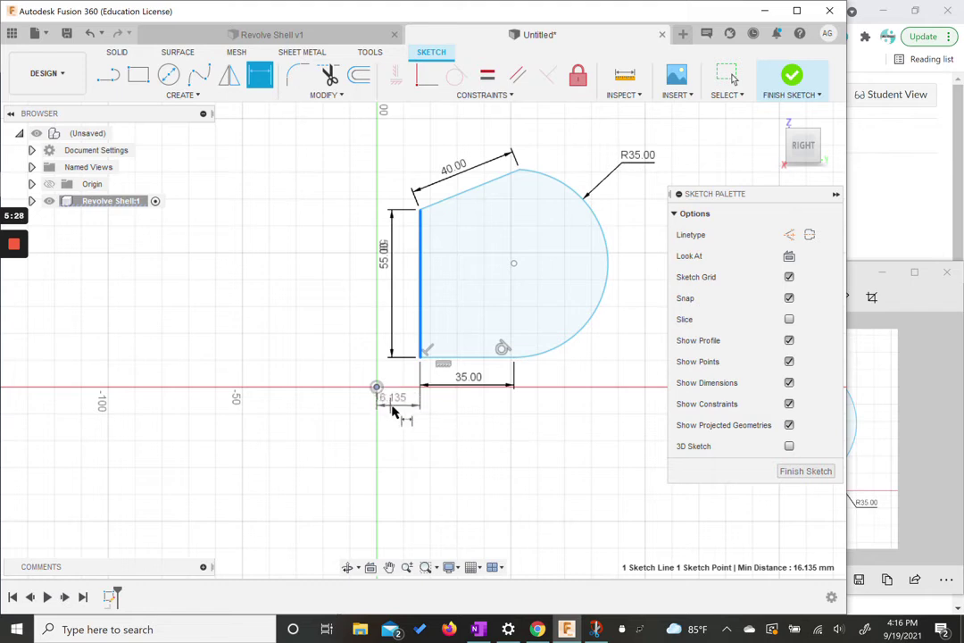
left_click(400, 413)
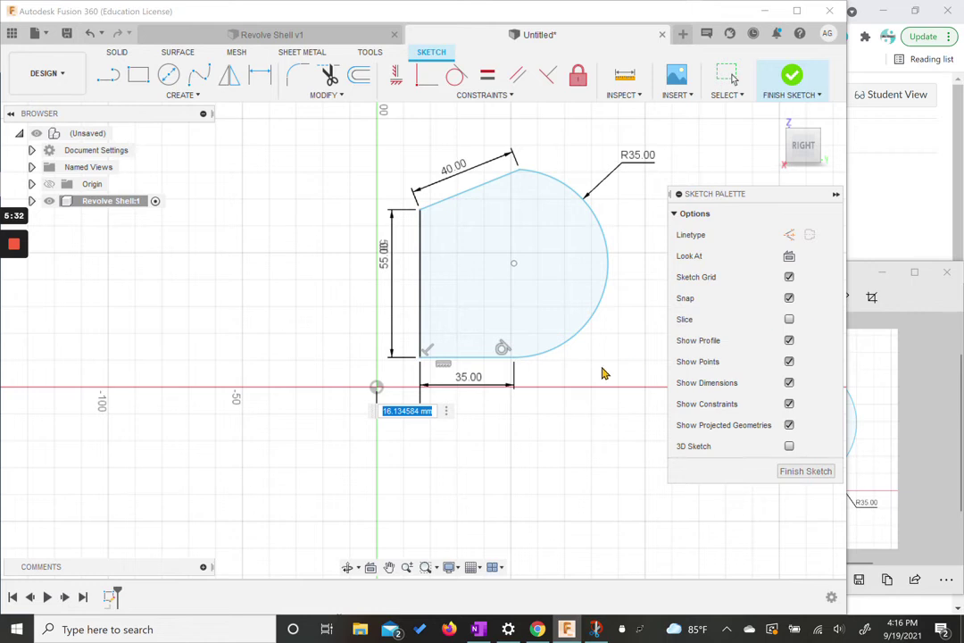
type("1")
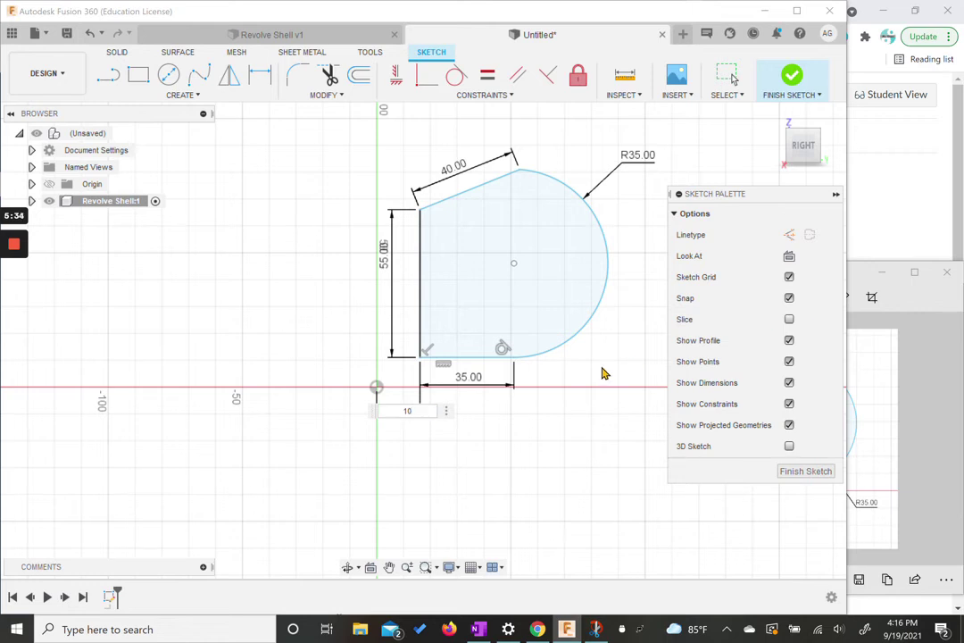
type("0")
key("Return")
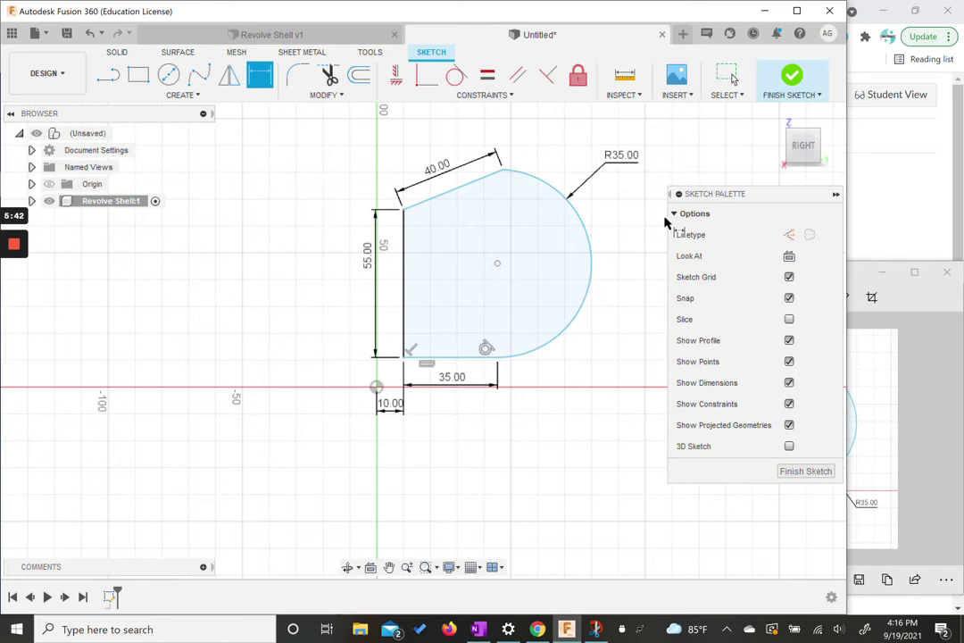
- Finish the sketch and pan the view to centre the profile
left_click(794, 80)
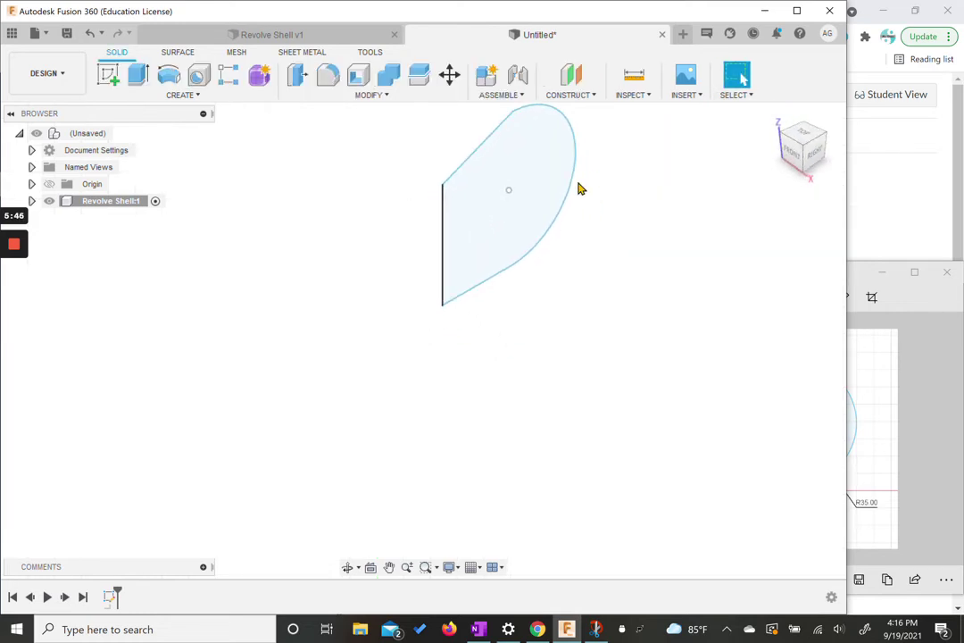
mouse_move(600, 280)
middle_mouse_down()
mouse_move(543, 369)
mouse_move(592, 359)
mouse_move(615, 369)
middle_mouse_up()
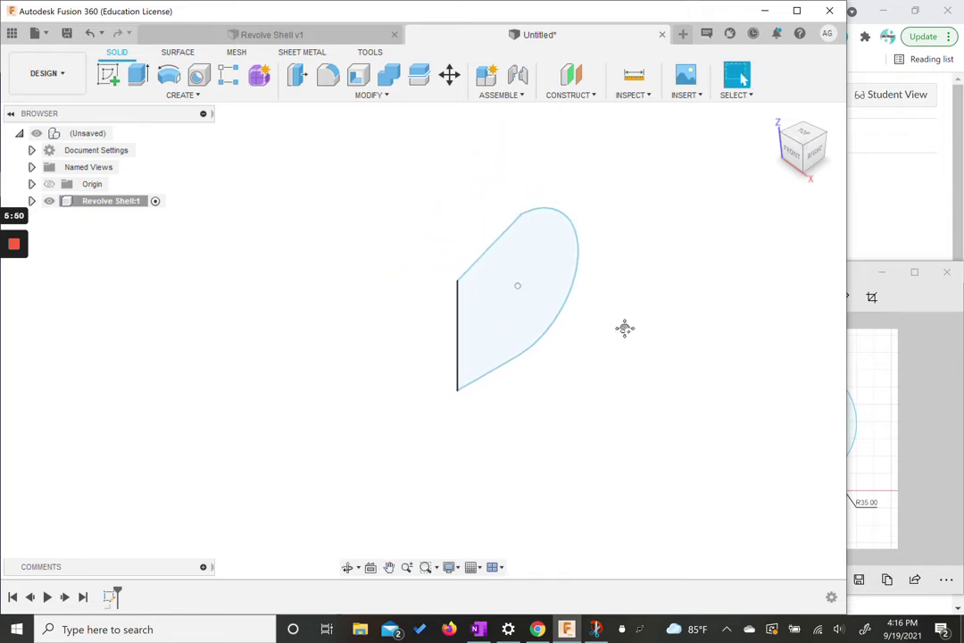
middle_click_drag(624, 327, 566, 334)
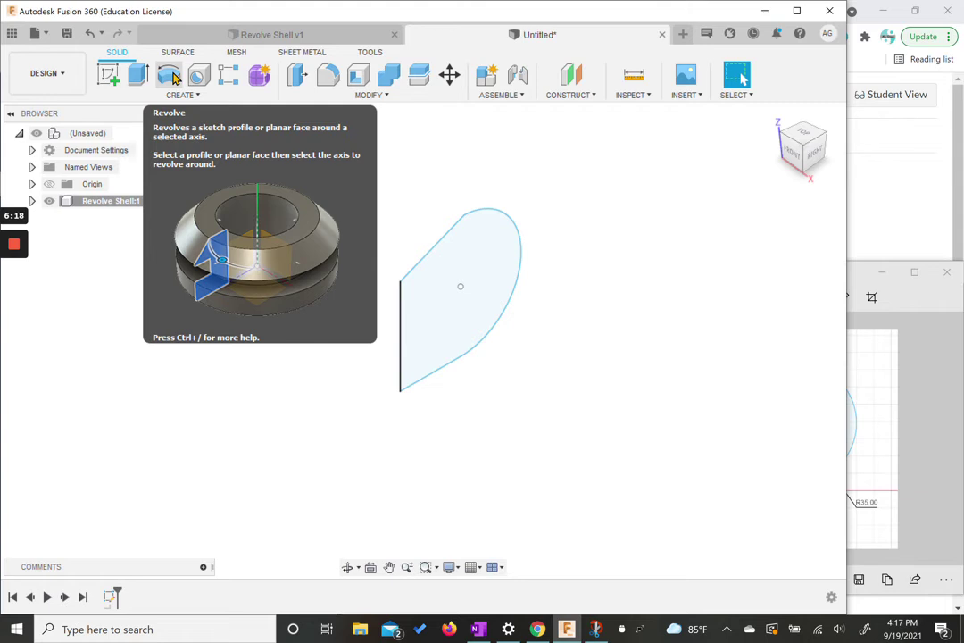
- Start a revolve of the sketch profile using the Z axis, previewing a 360° ring body
left_click(170, 77)
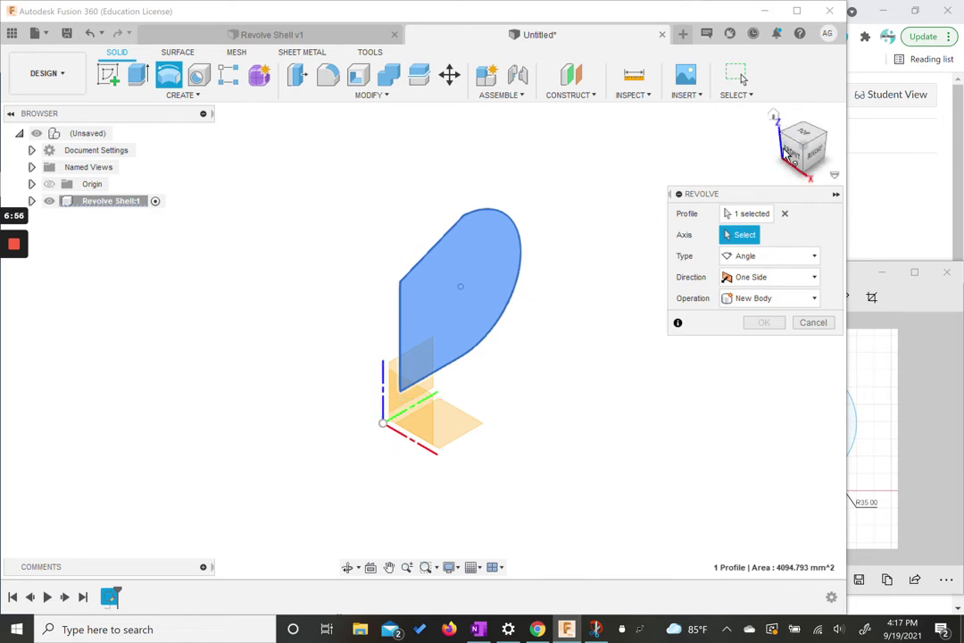
left_click(383, 398)
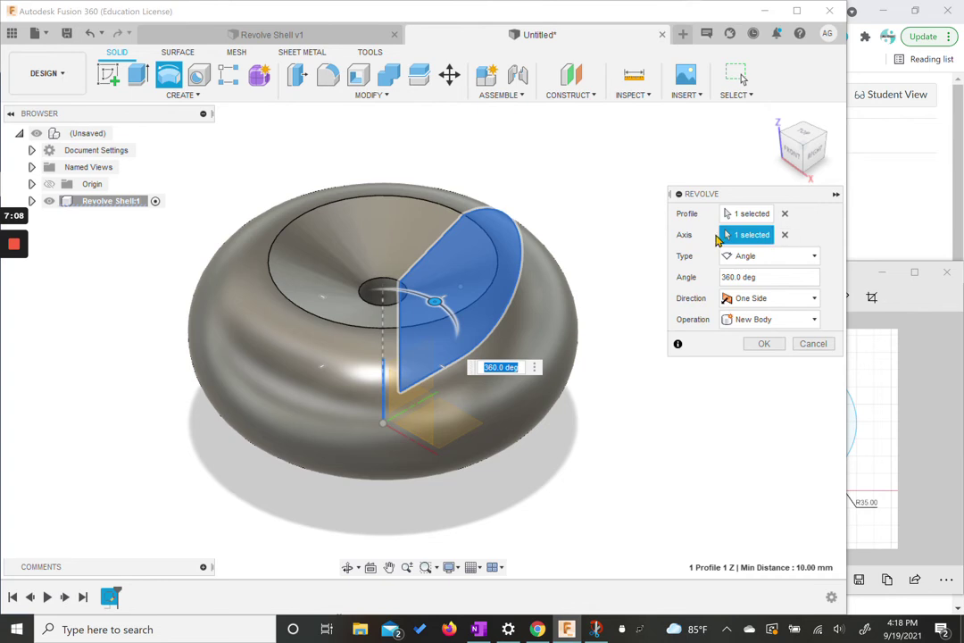
left_click(785, 235)
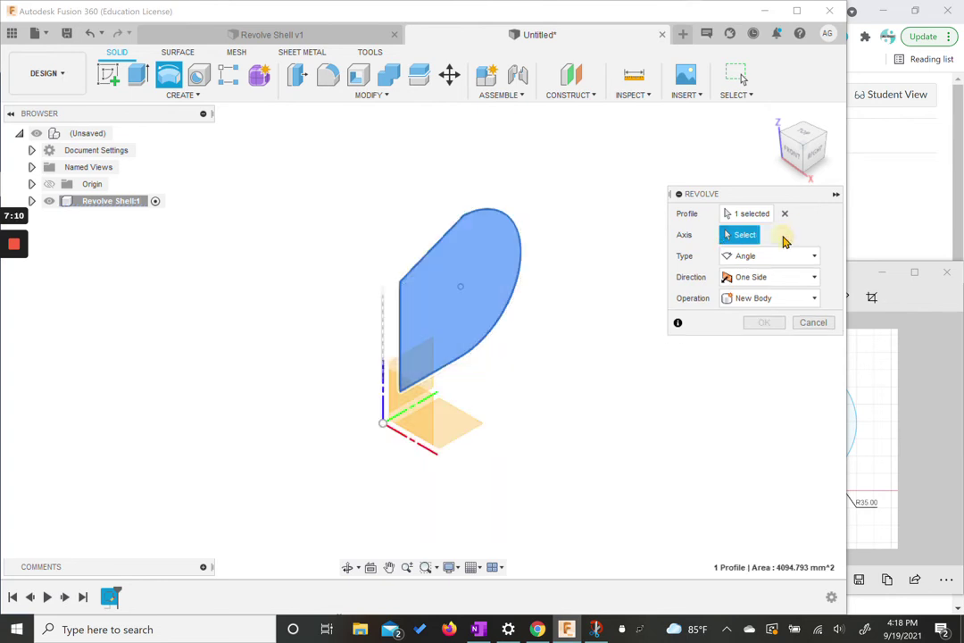
left_click(442, 399)
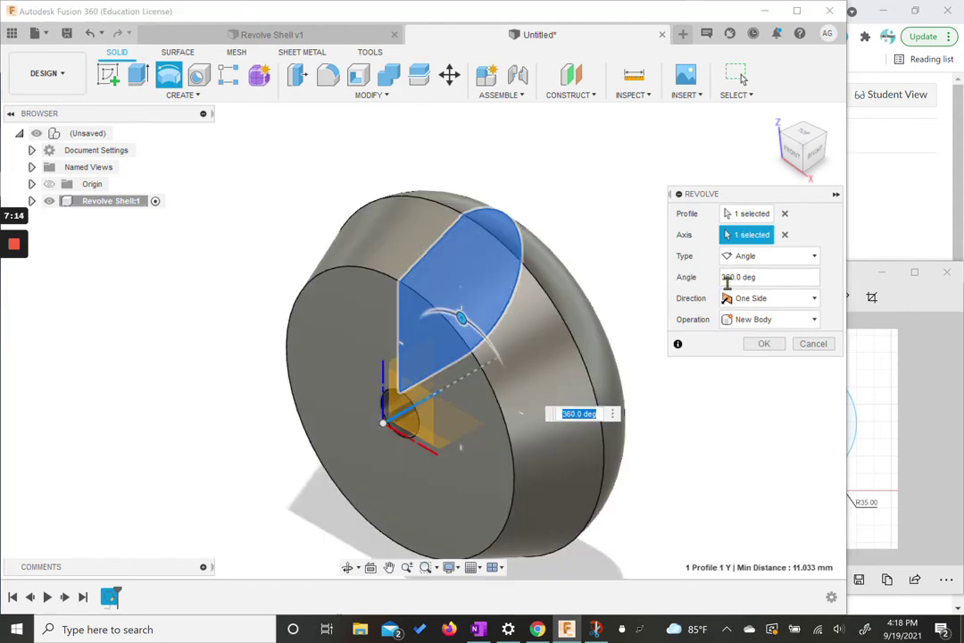
left_click(785, 235)
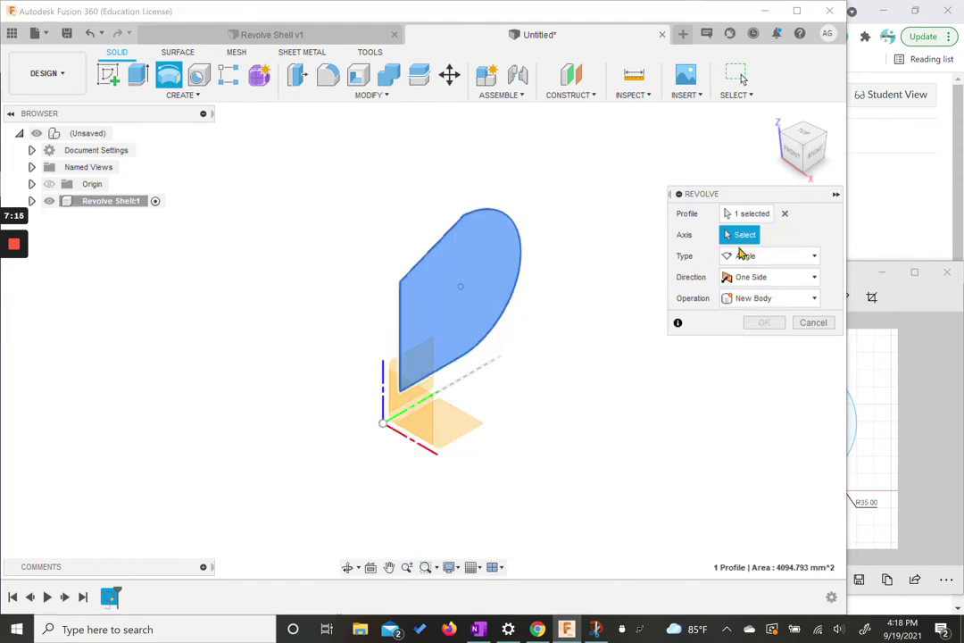
left_click(384, 375)
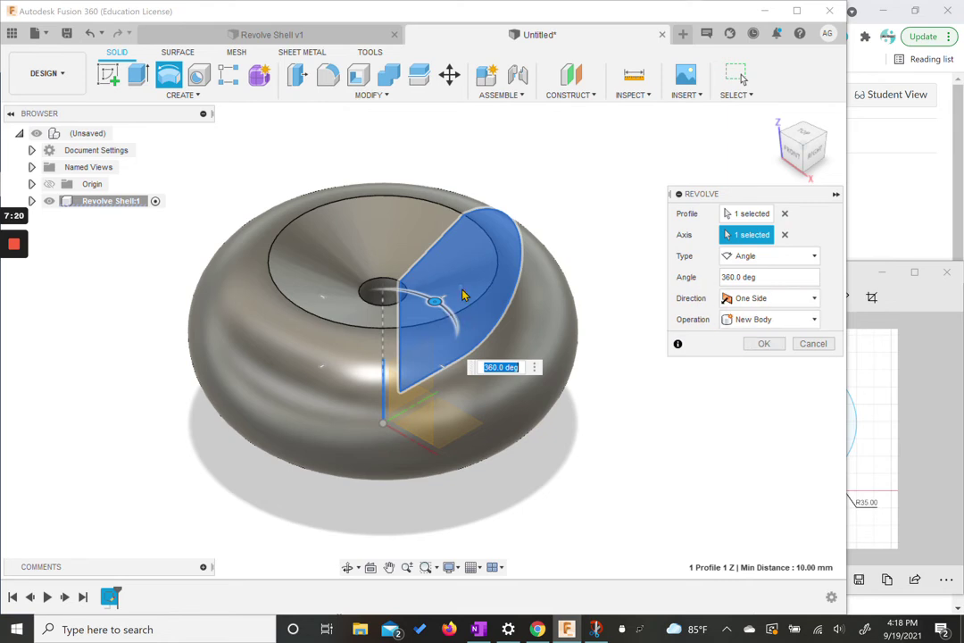
- Set the revolve type to Full and commit it as a solid ring-shaped body
left_click(776, 259)
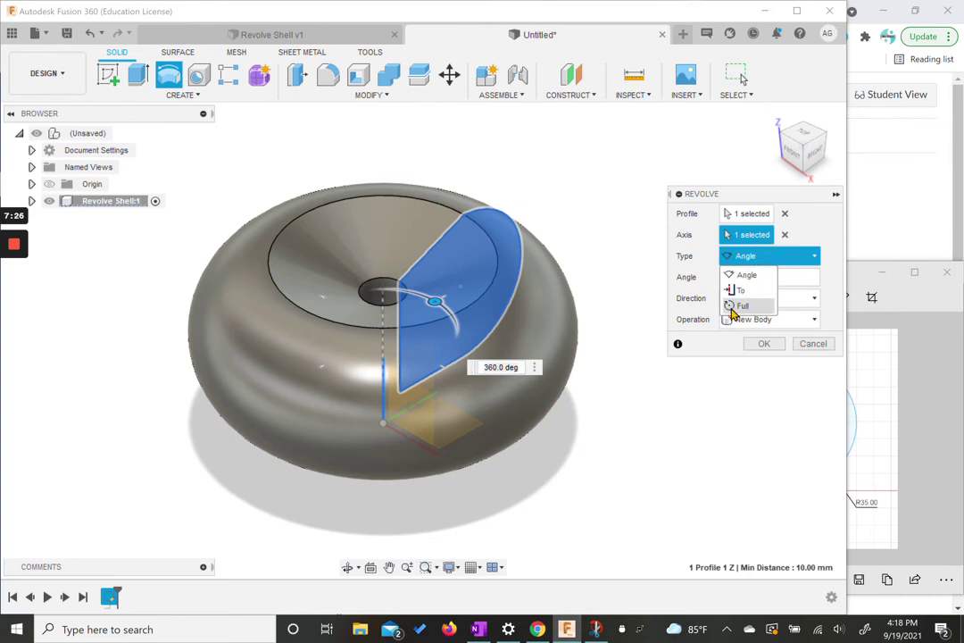
left_click(700, 294)
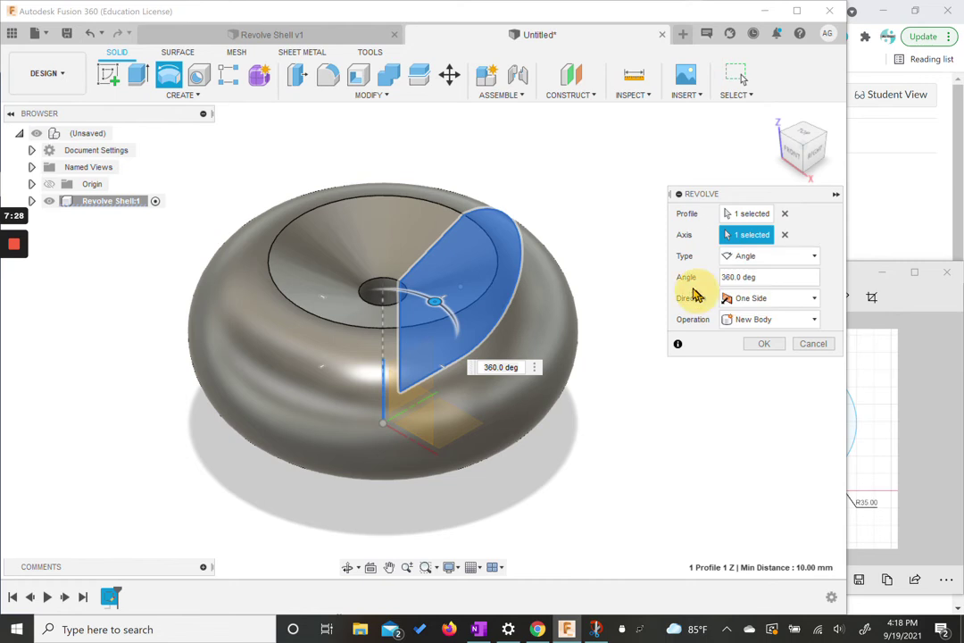
left_click(786, 257)
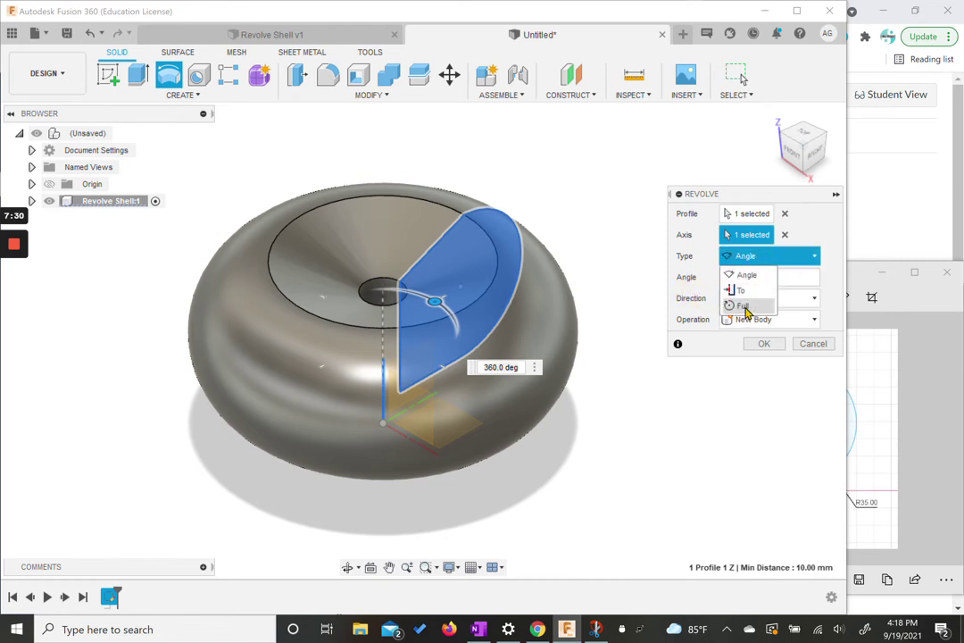
left_click(748, 305)
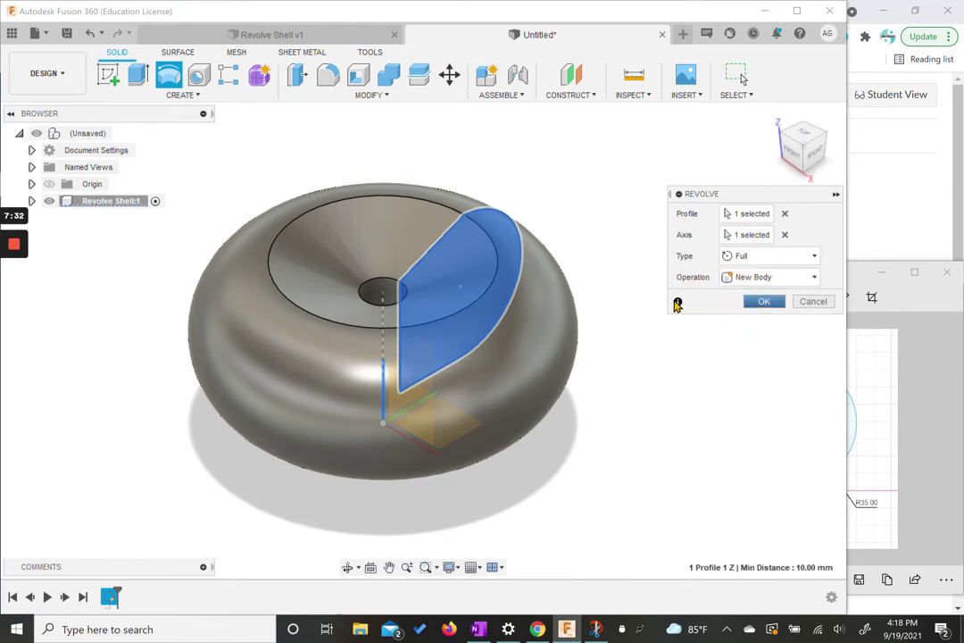
left_click(749, 256)
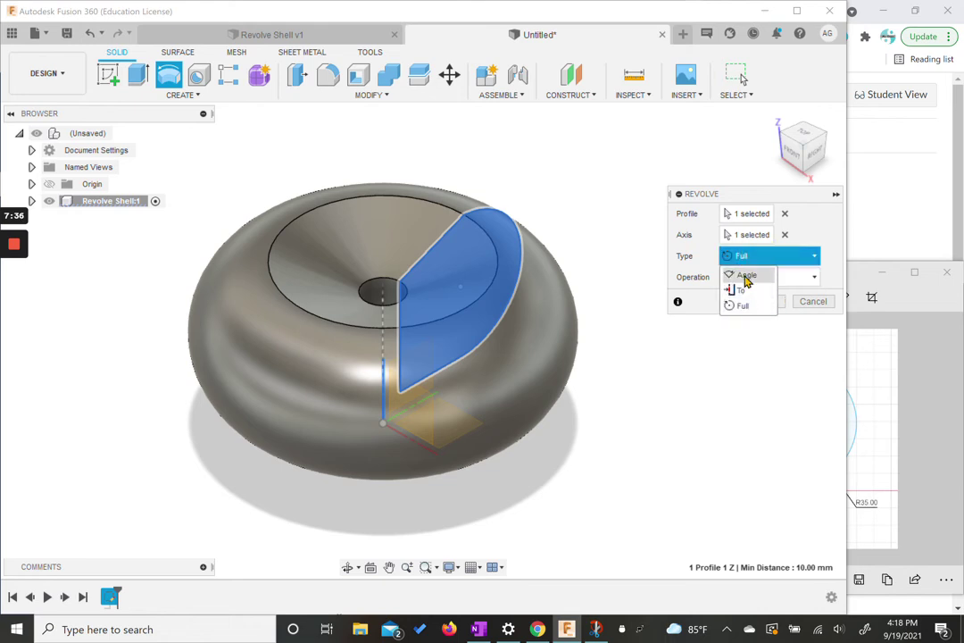
left_click(746, 306)
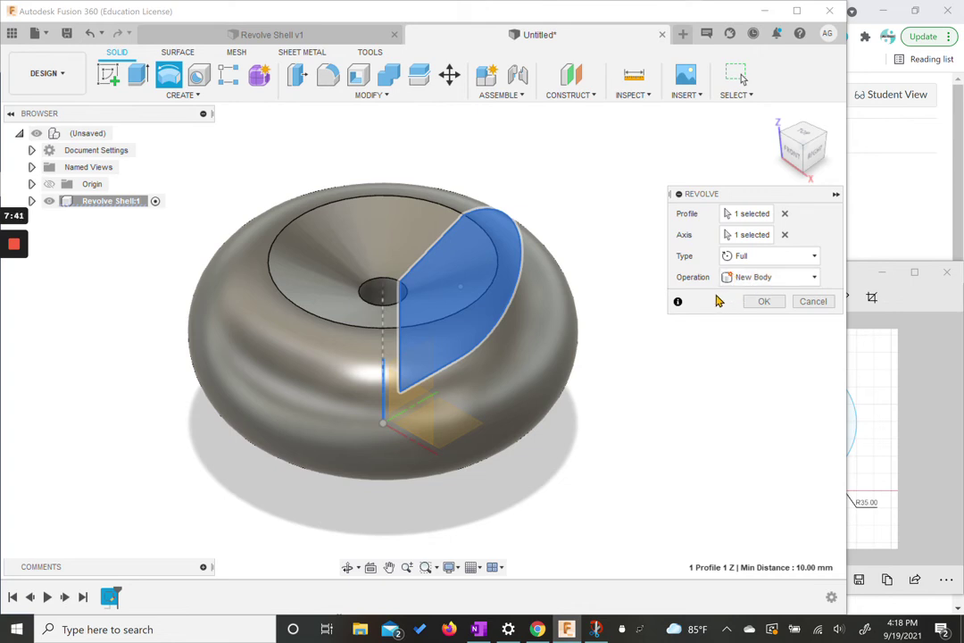
left_click(764, 301)
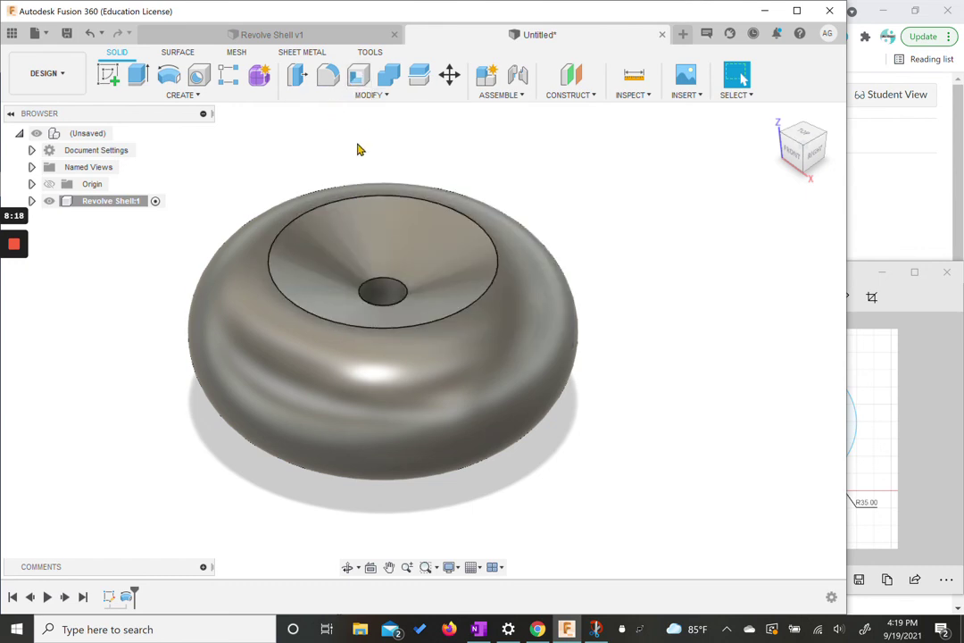
- Shell the revolved body to 1 mm inside thickness with the top face open, then orbit to inspect
left_click(361, 79)
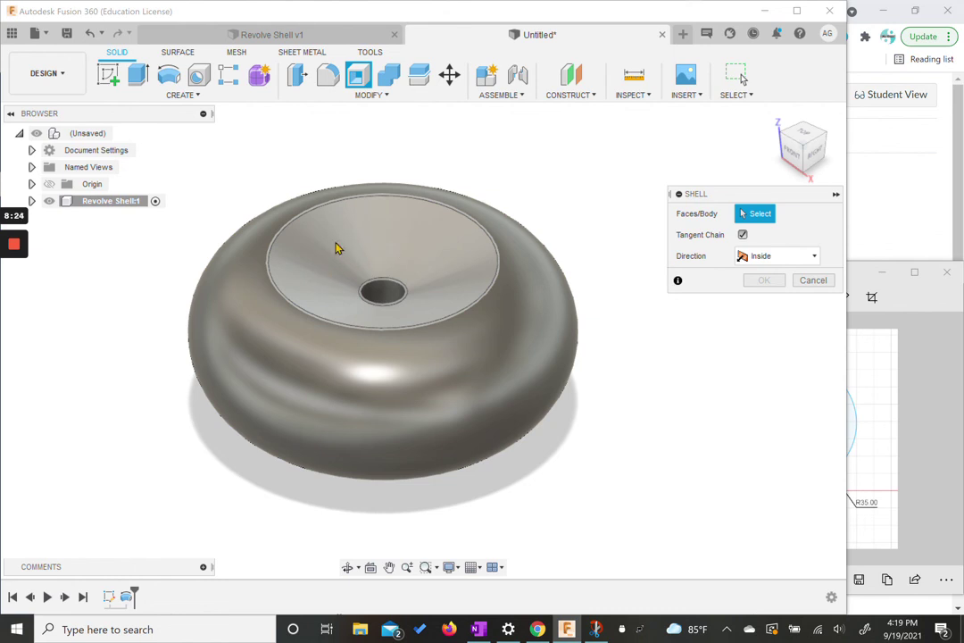
left_click(417, 263)
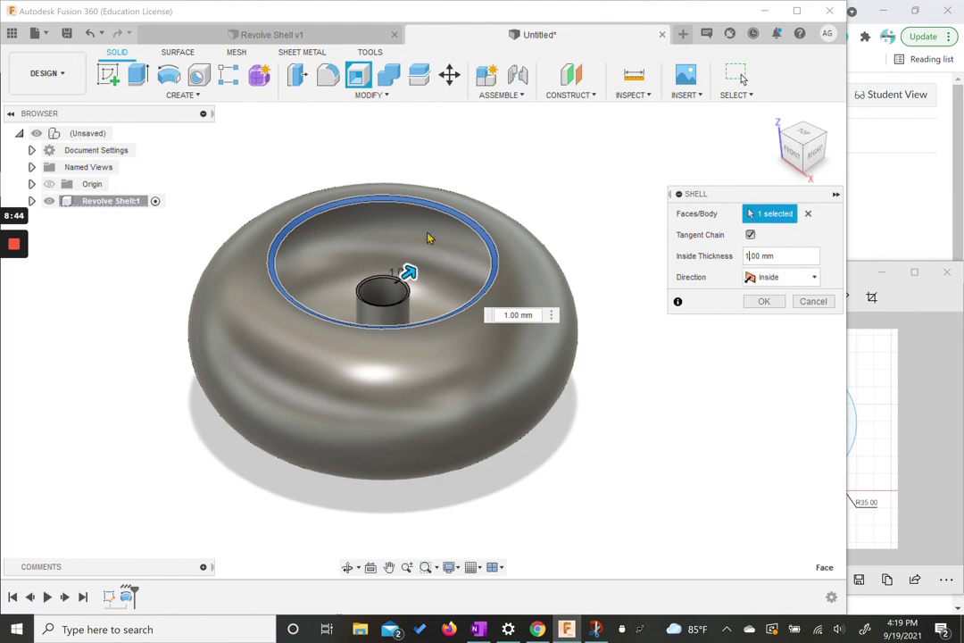
left_click(757, 303)
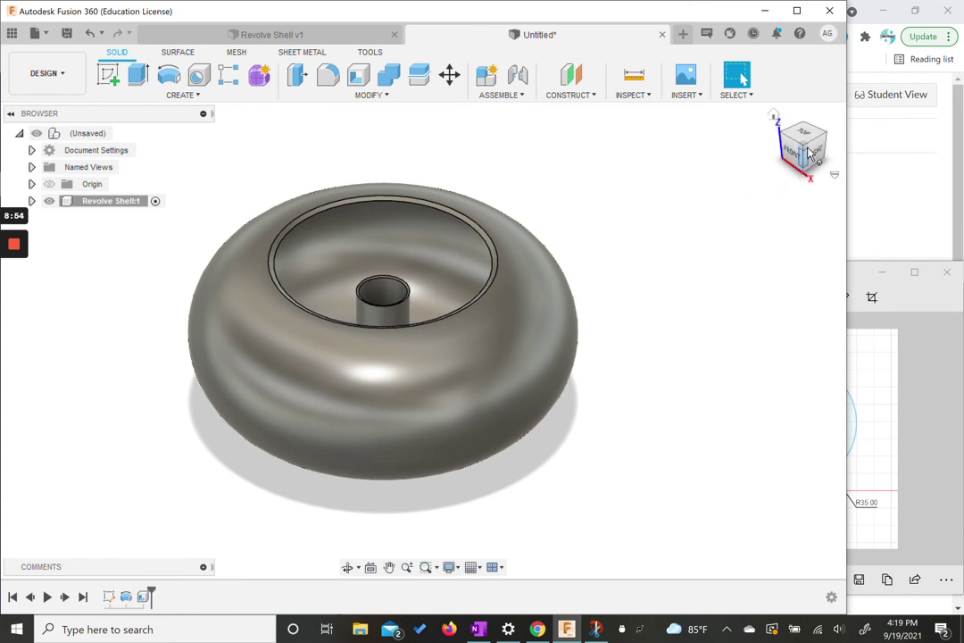
mouse_move(811, 154)
middle_mouse_down("shift")
mouse_move(803, 146)
mouse_move(768, 185)
mouse_move(831, 161)
mouse_move(850, 125)
middle_mouse_up("shift")
- Return to the home view and save the design as 'Revolve Shell' in Practice
left_click(774, 116)
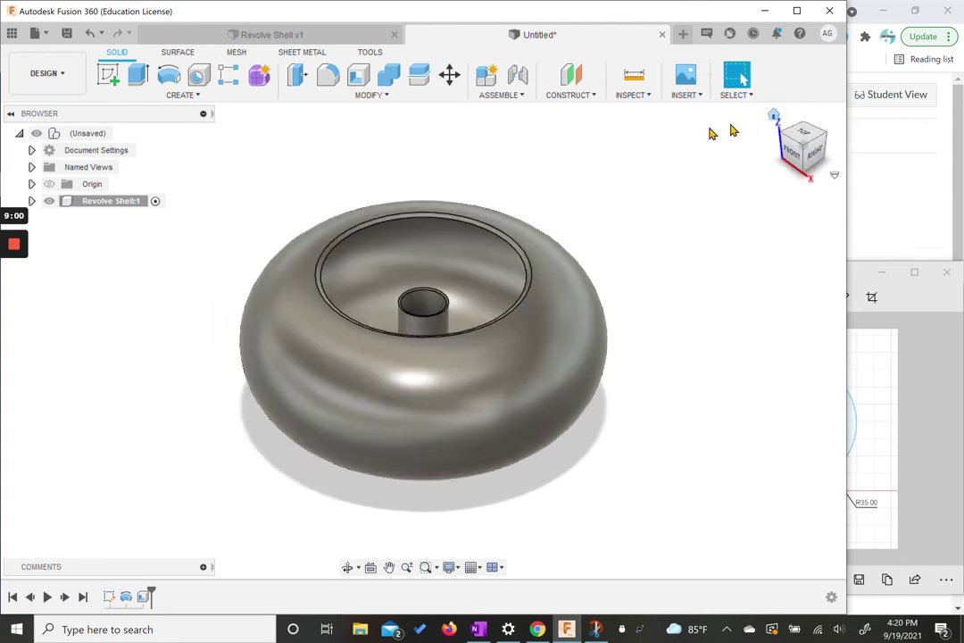
left_click(70, 33)
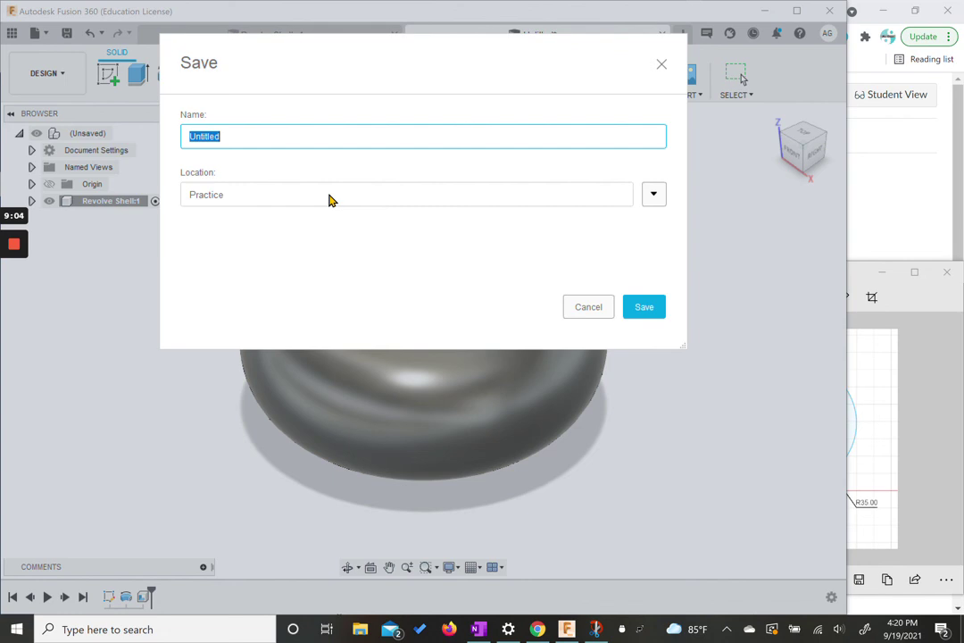
type("REvolve s")
key("BackSpace")
key("BackSpace")
key("BackSpace")
key("BackSpace")
key("BackSpace")
key("BackSpace")
key("BackSpace")
key("BackSpace")
type("evolve")
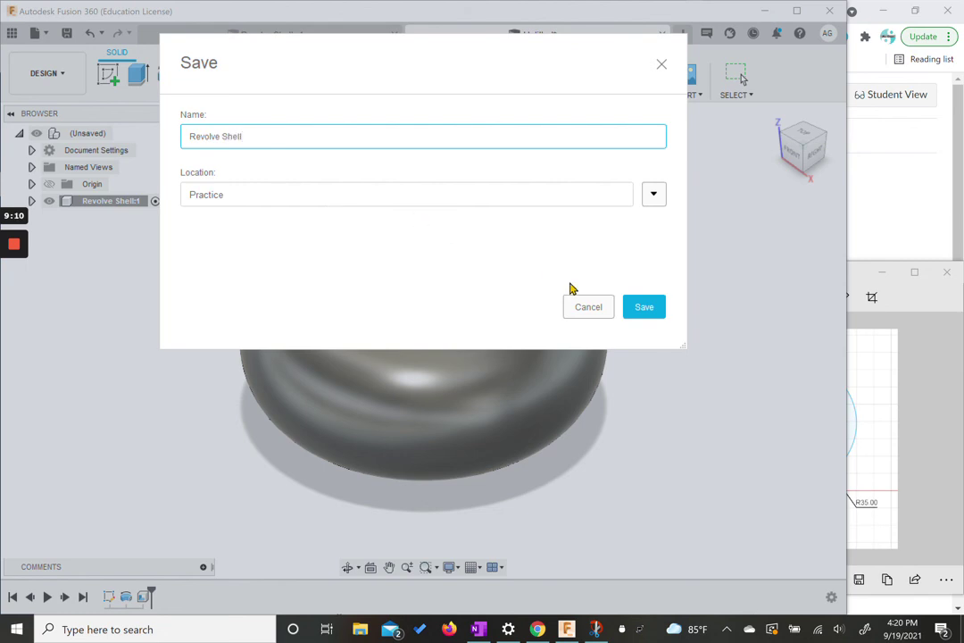
left_click(636, 306)
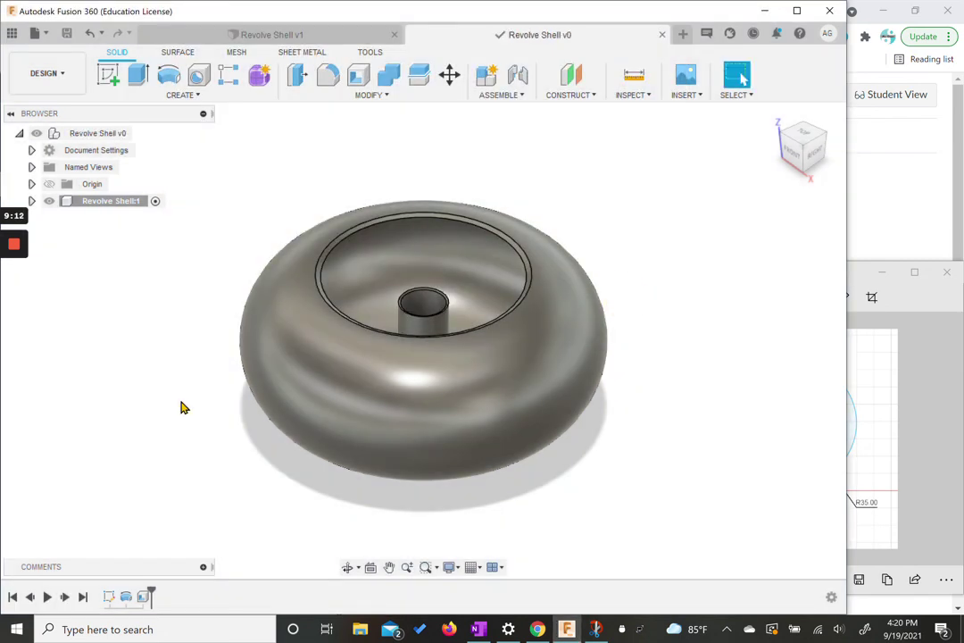